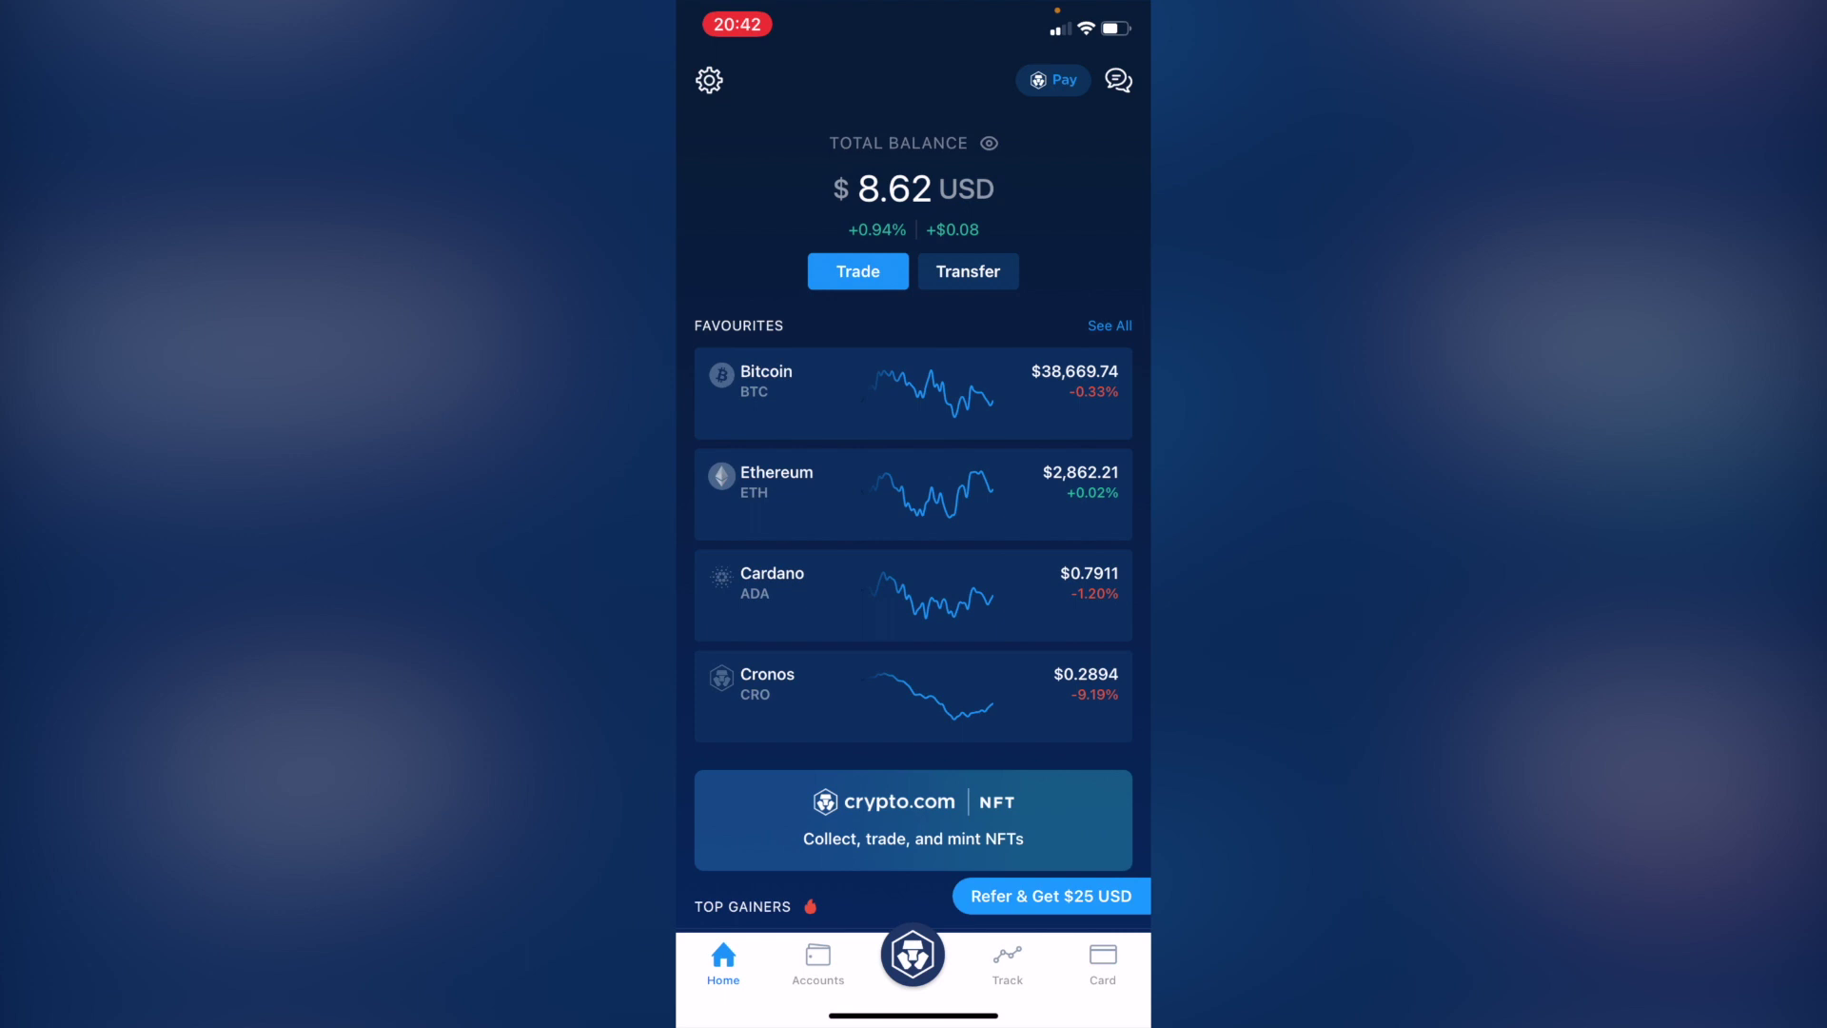
Go from account settings to the 2-Factor Authentication page showing all toggles enabled
left_click(709, 80)
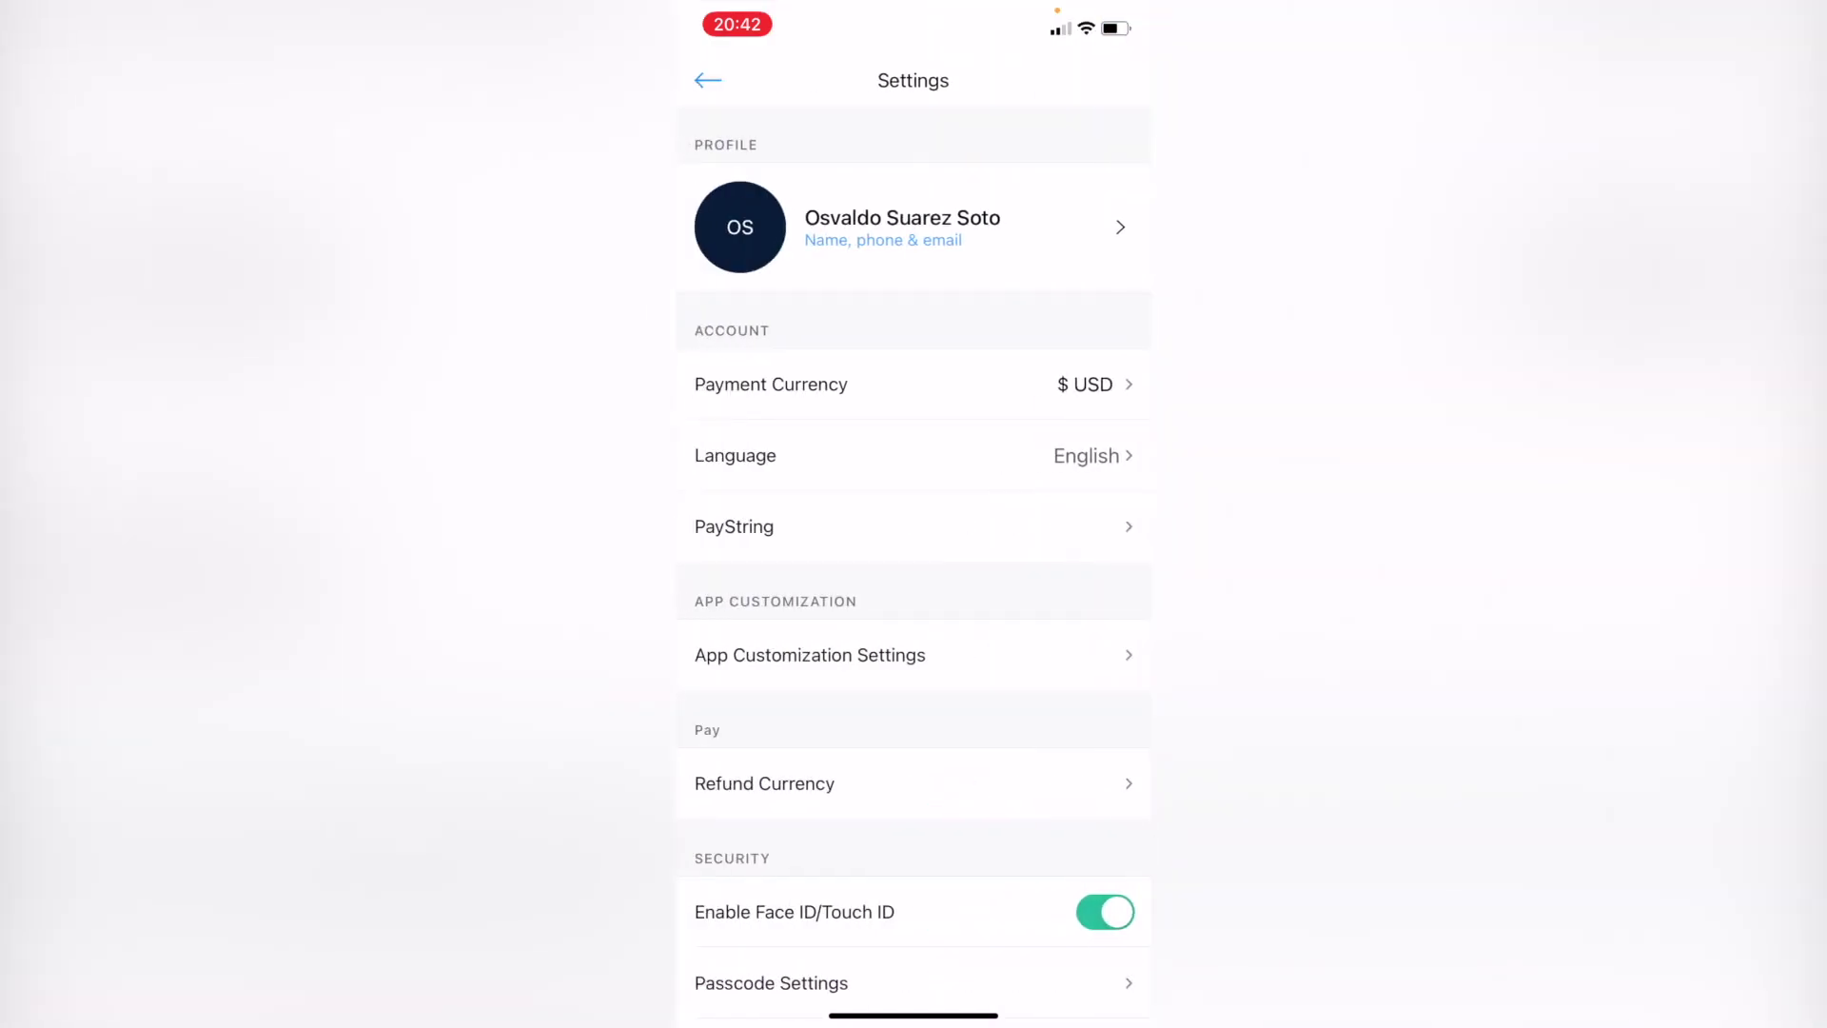
scroll(914, 571, "down", 2)
scroll(915, 571, "down", 5)
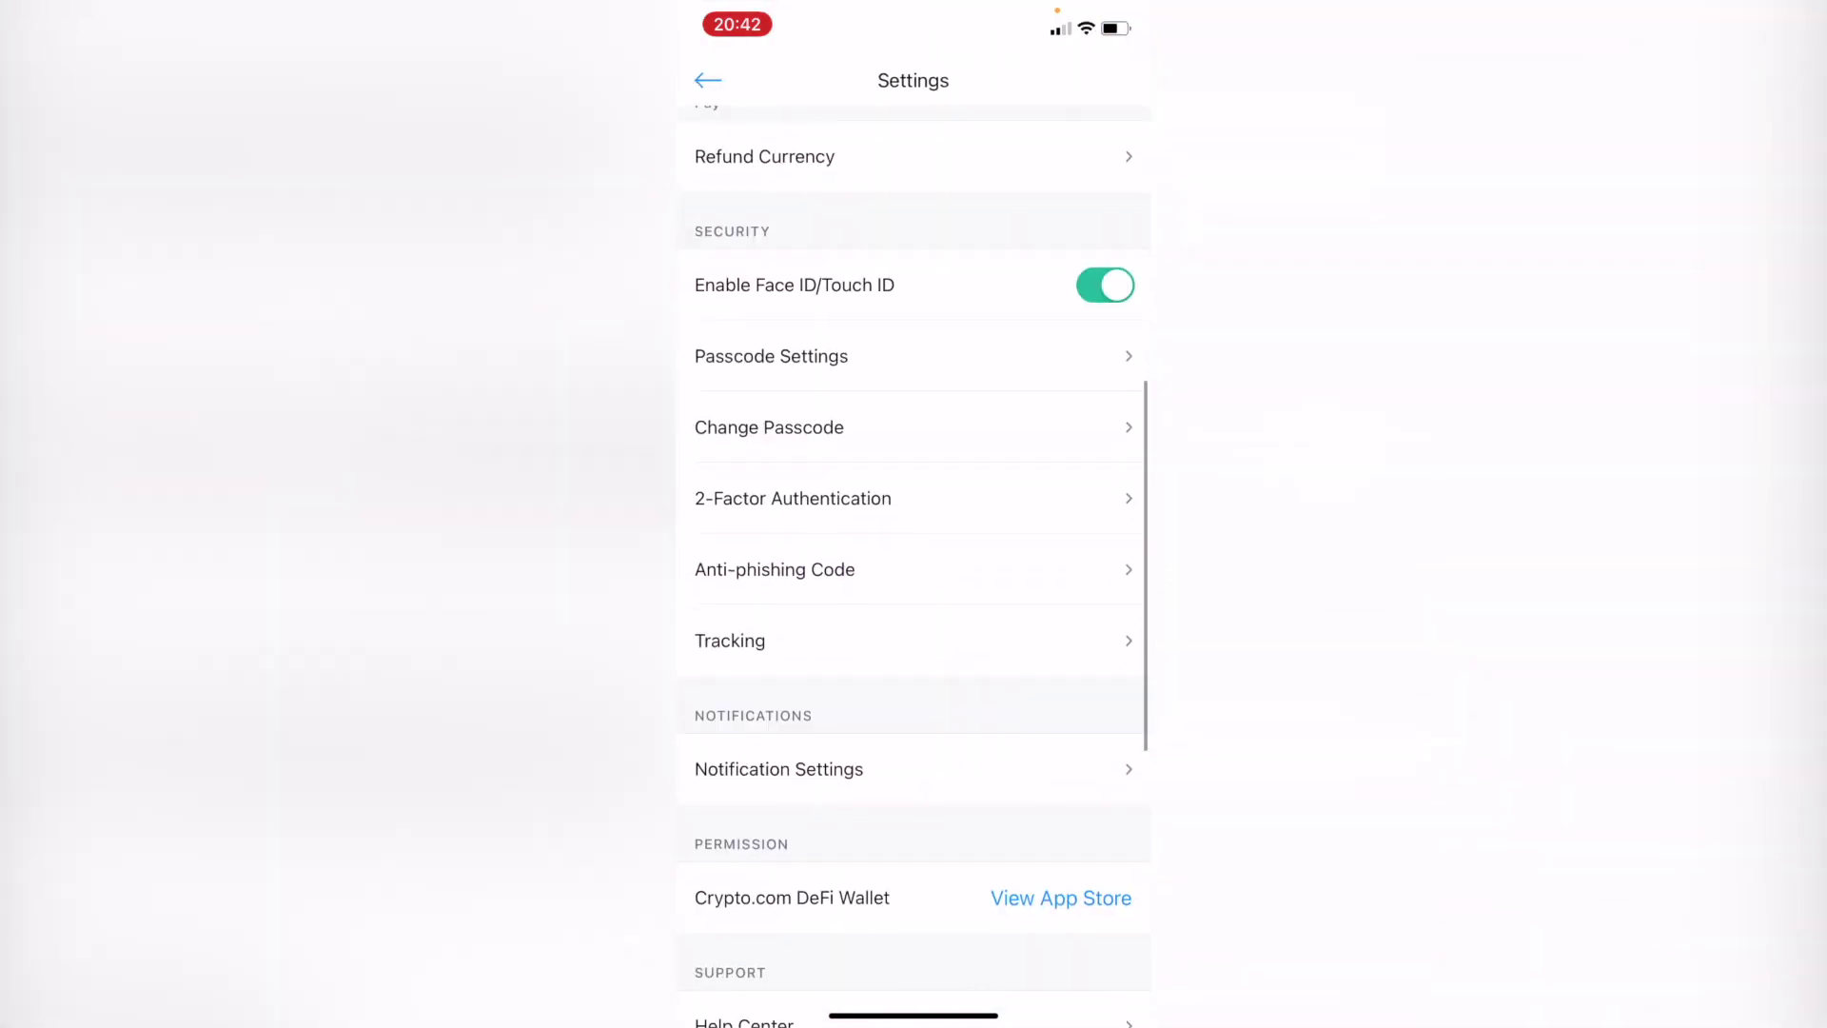
scroll(913, 570, "down", 2)
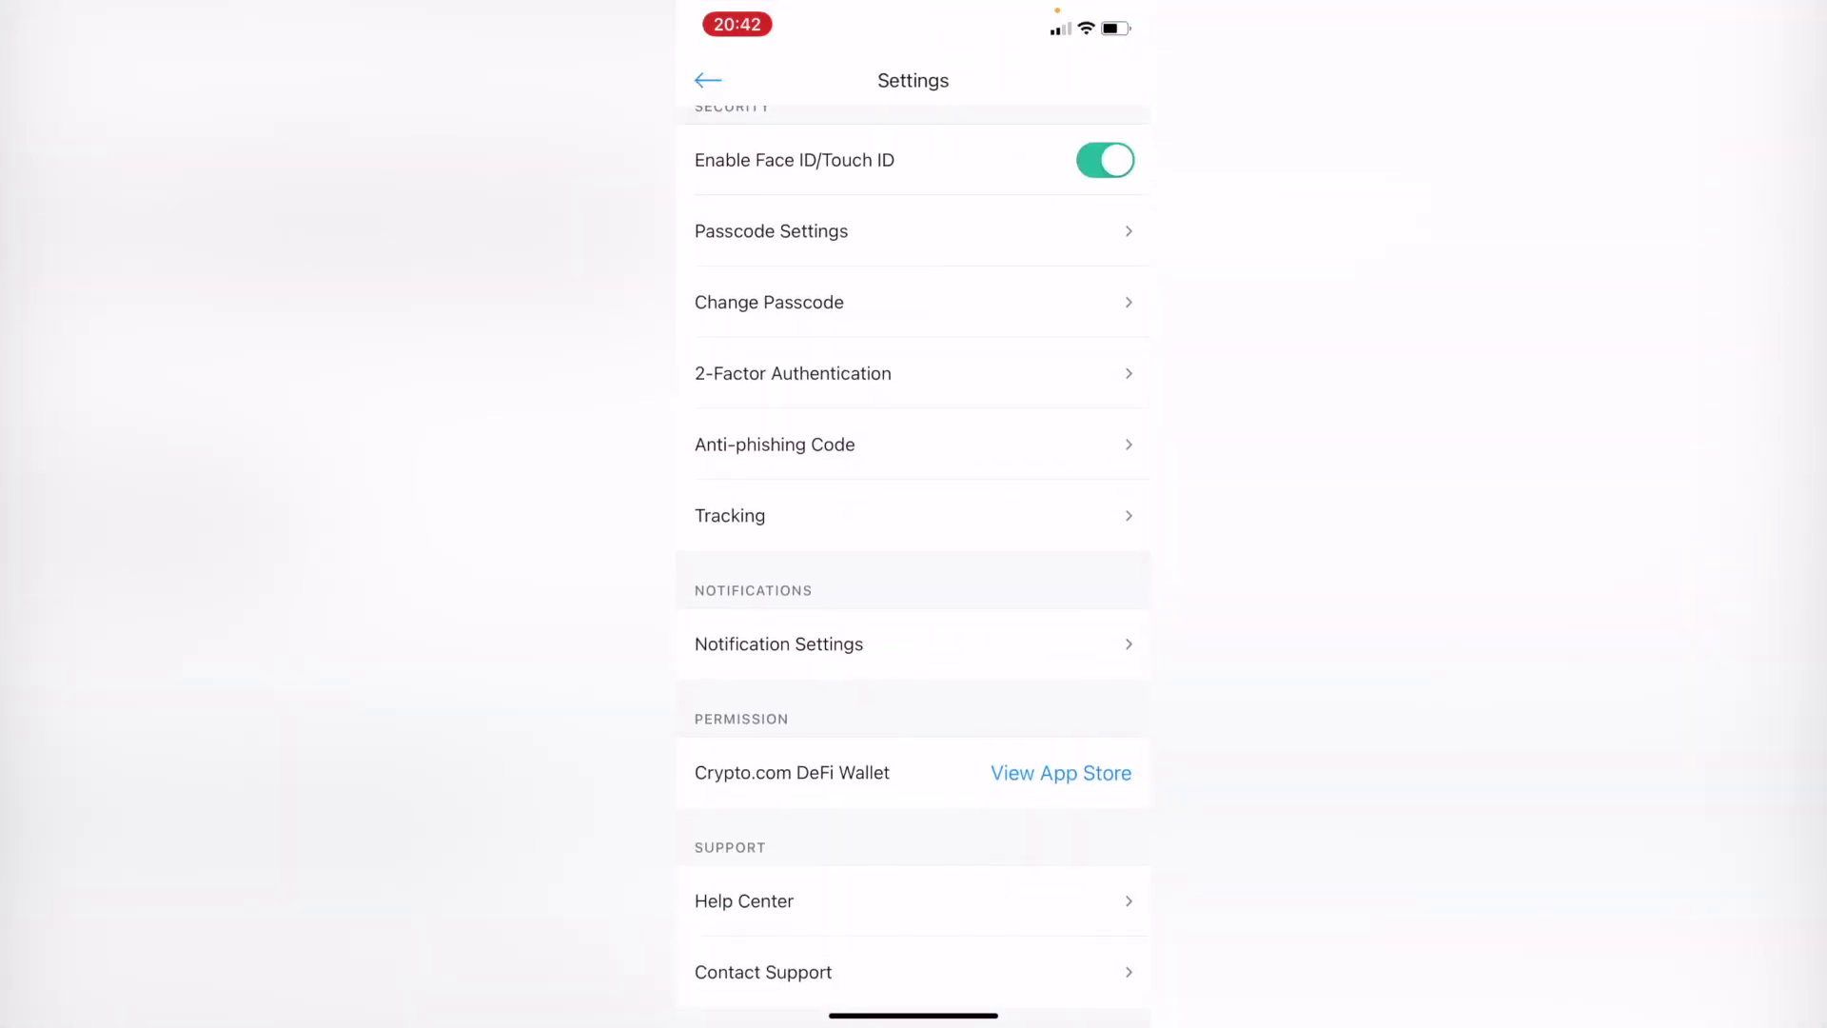
scroll(913, 571, "up", 2)
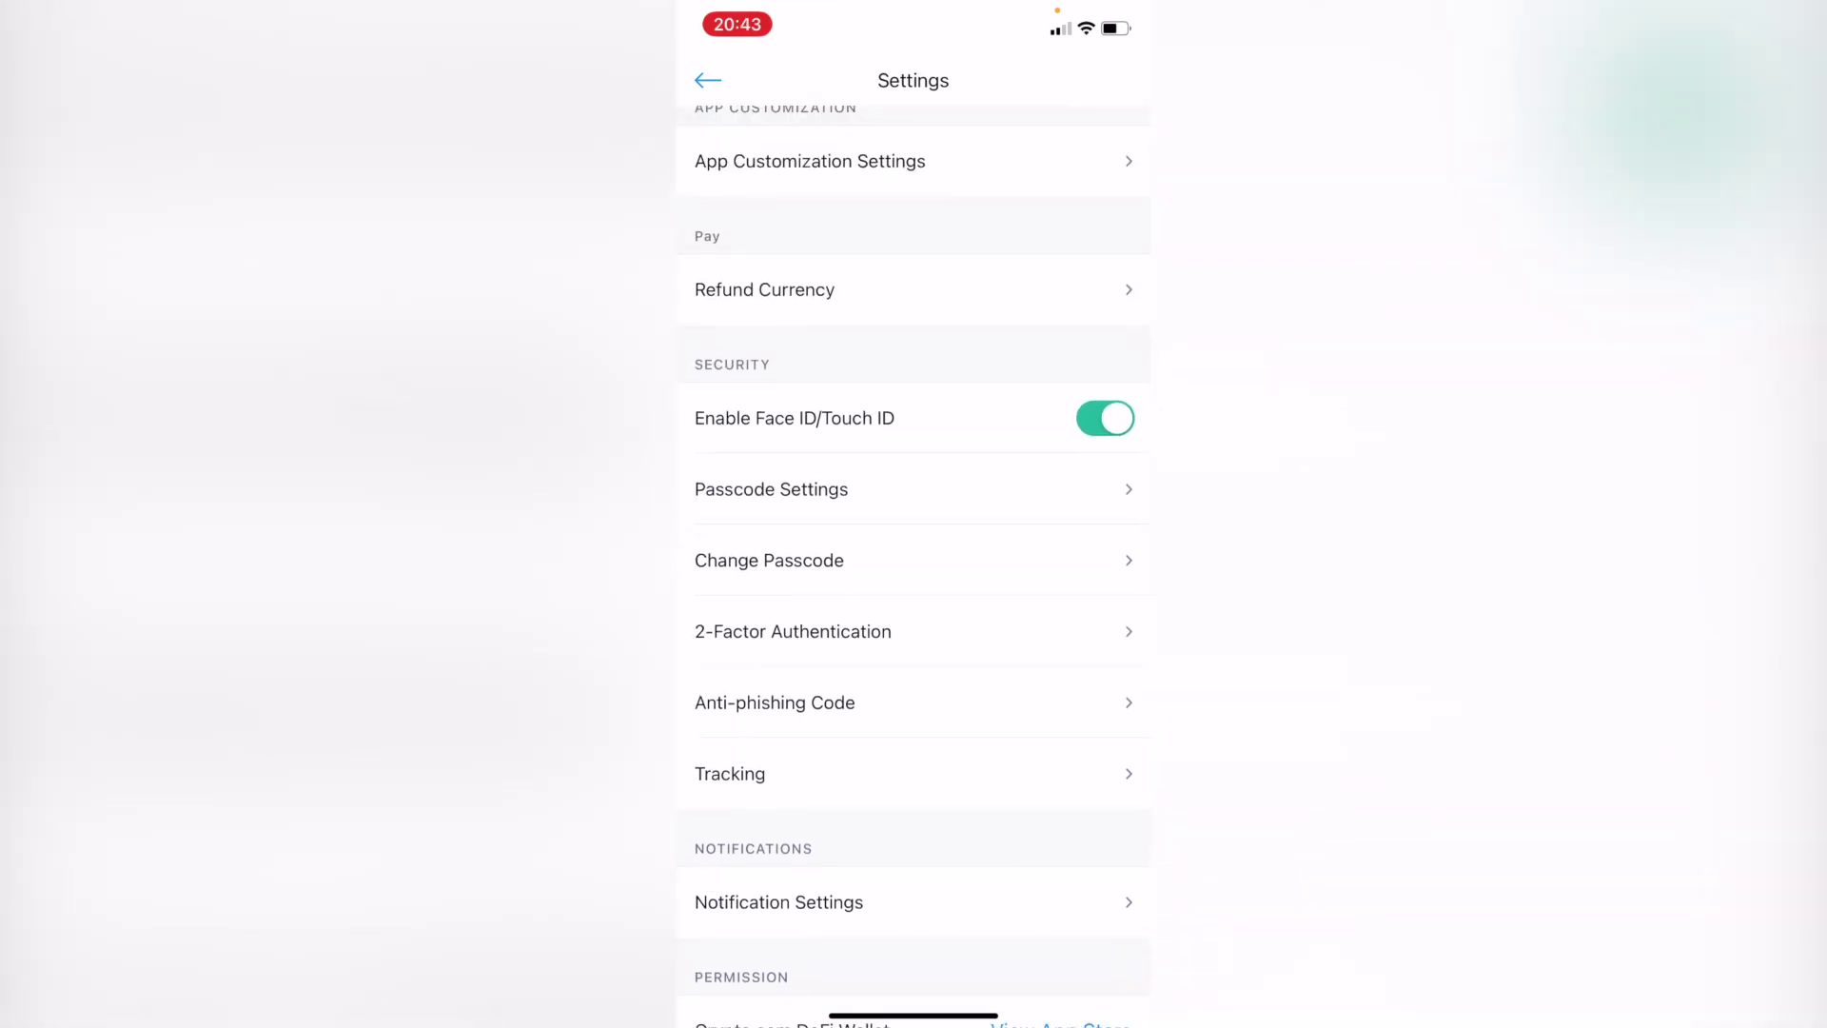
left_click(793, 632)
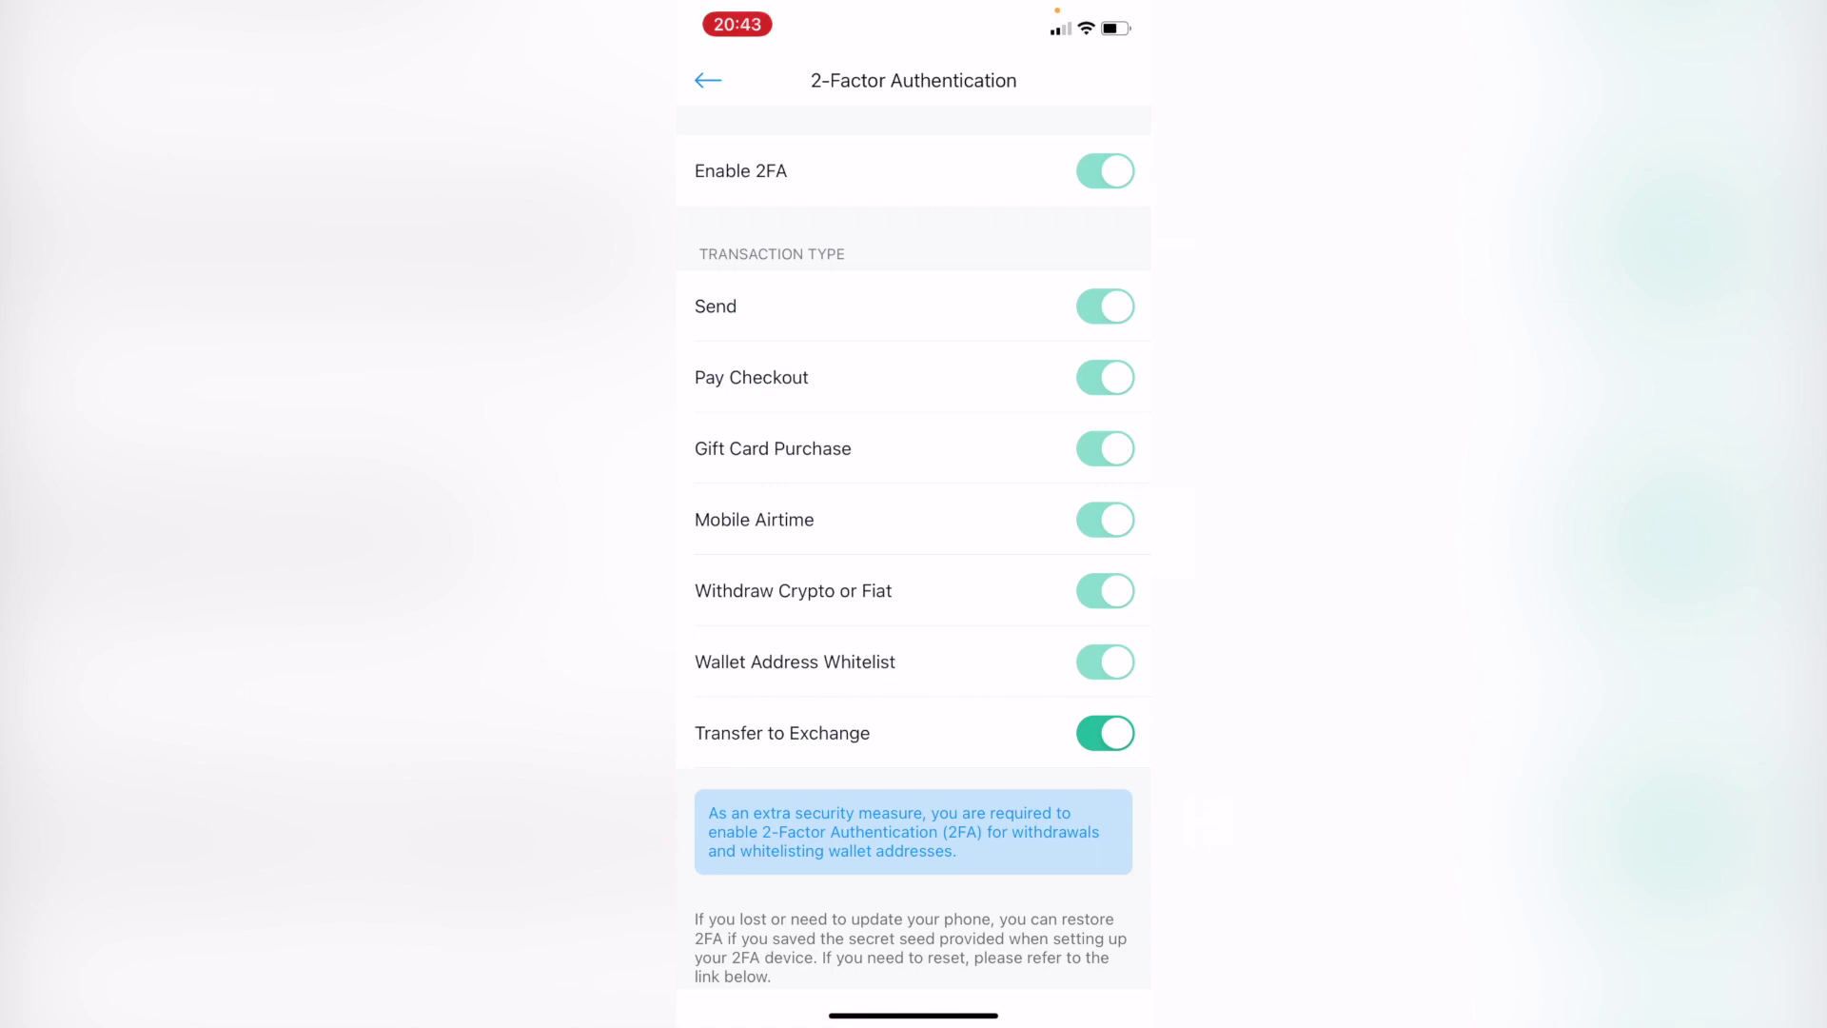
Leave Crypto.com for the home screen and pull down Spotlight to search for Google apps
left_click_drag(915, 1015, 915, 572)
left_click_drag(914, 1015, 914, 571)
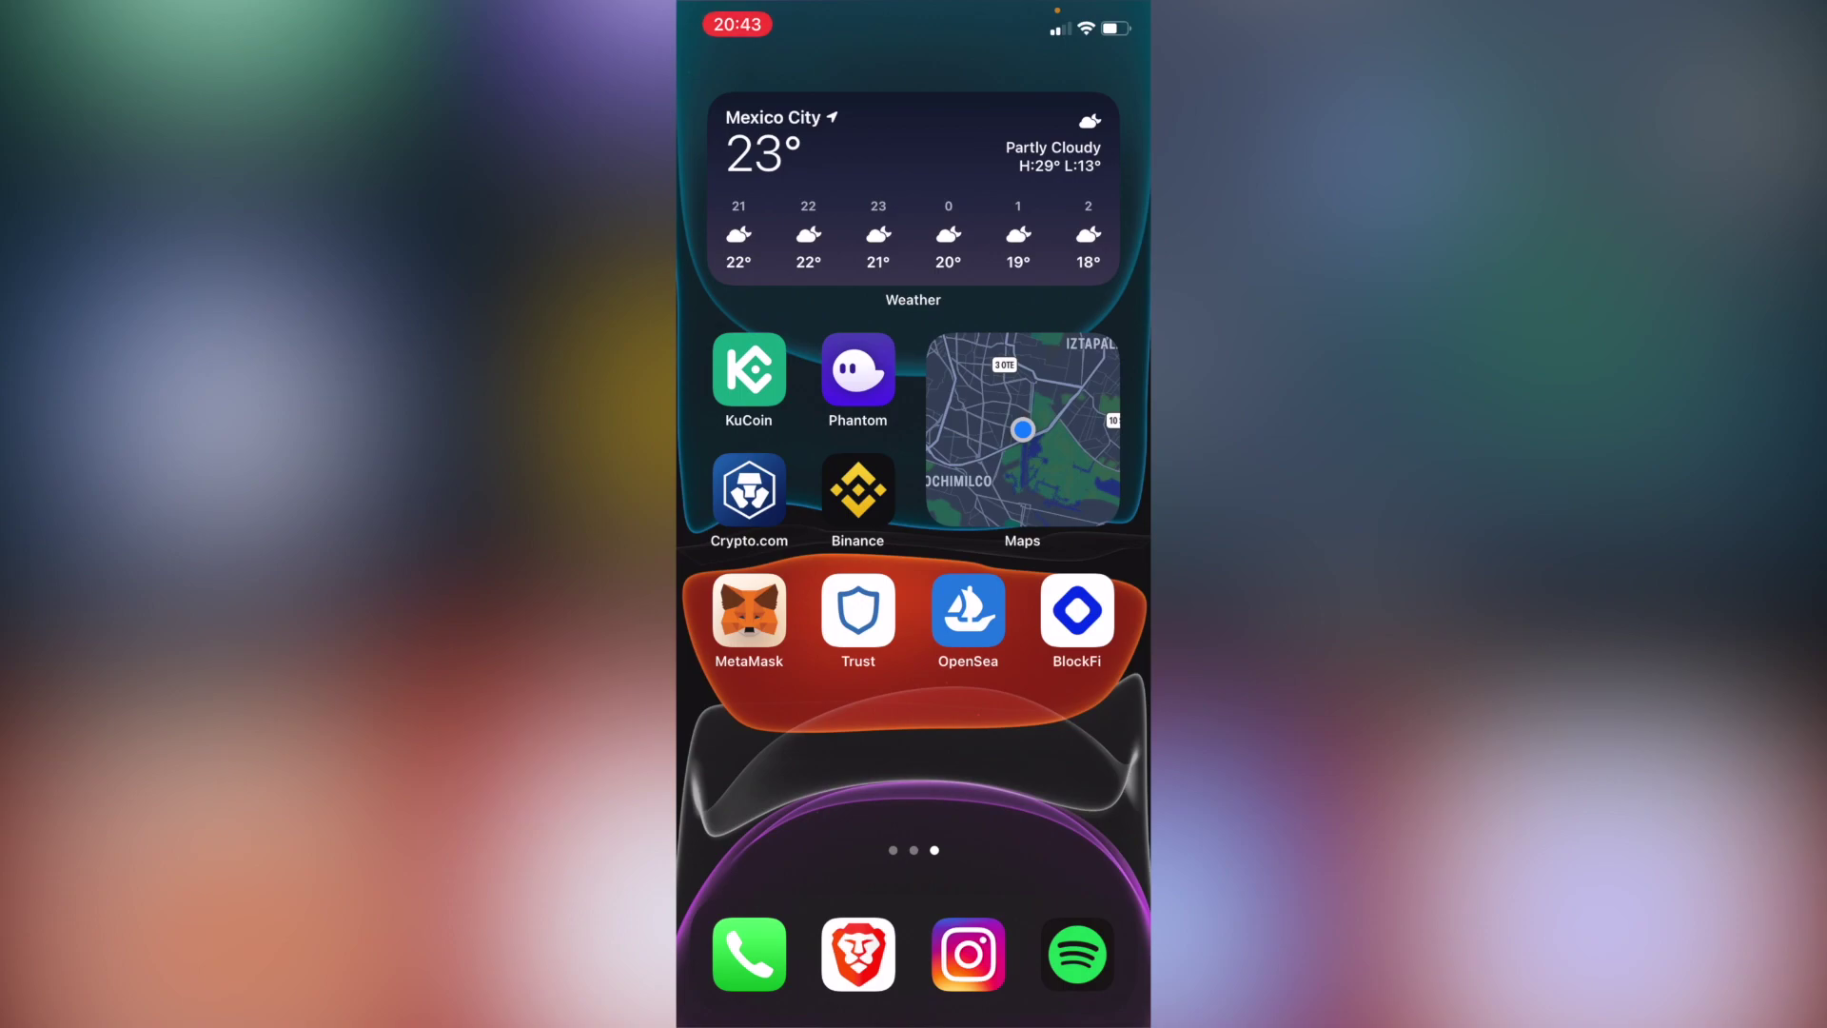
left_click_drag(914, 428, 914, 714)
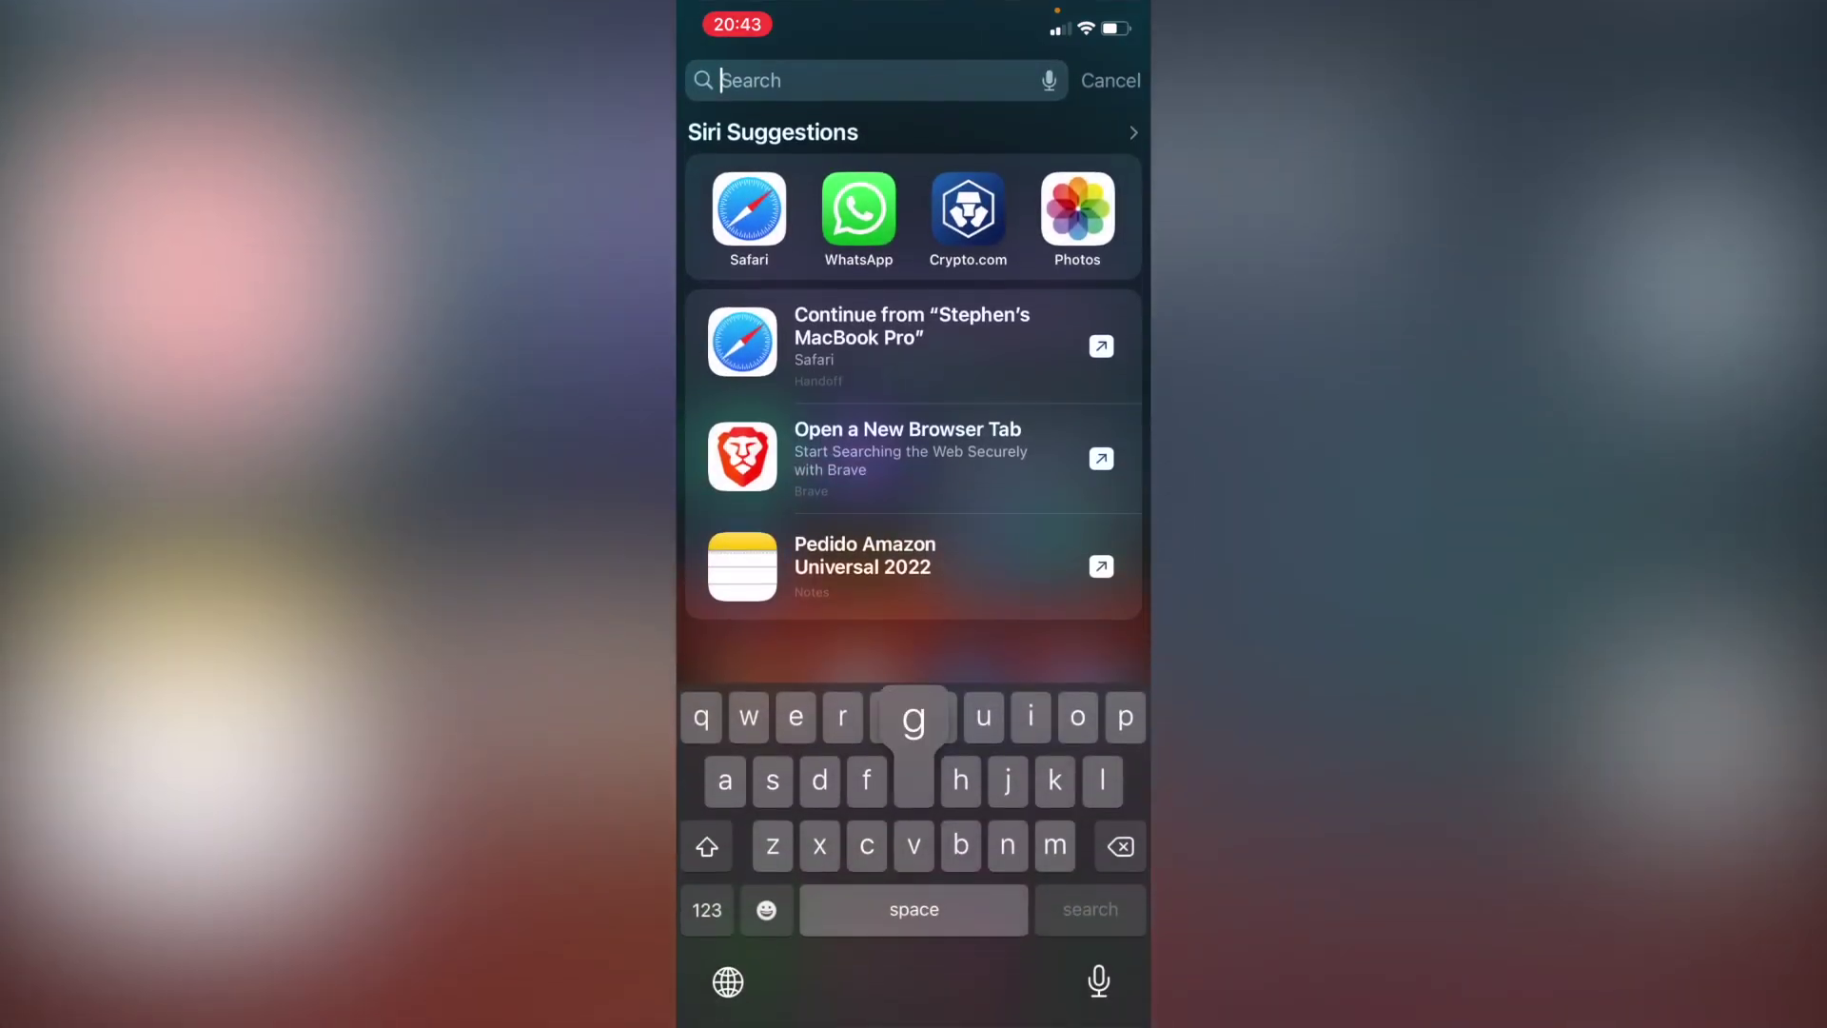
type("google Maps")
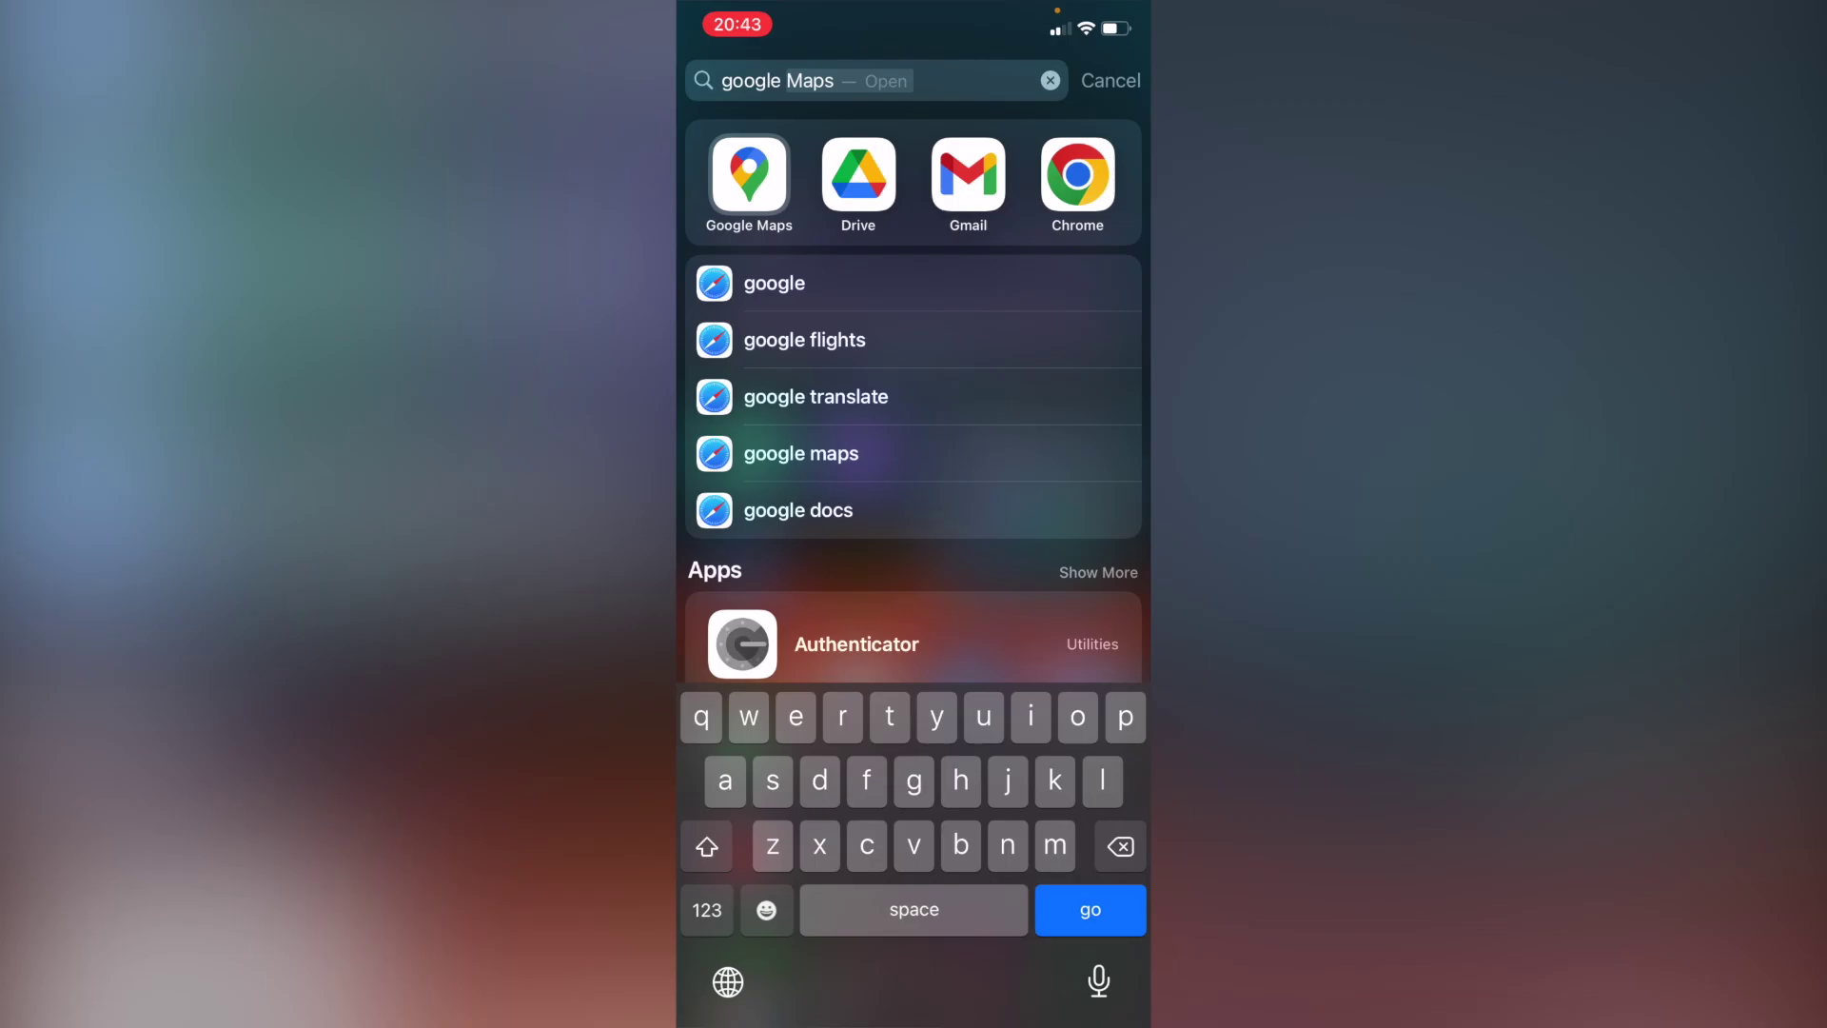
In Google Authenticator, start adding an account via the Enter a setup key form
left_click(743, 645)
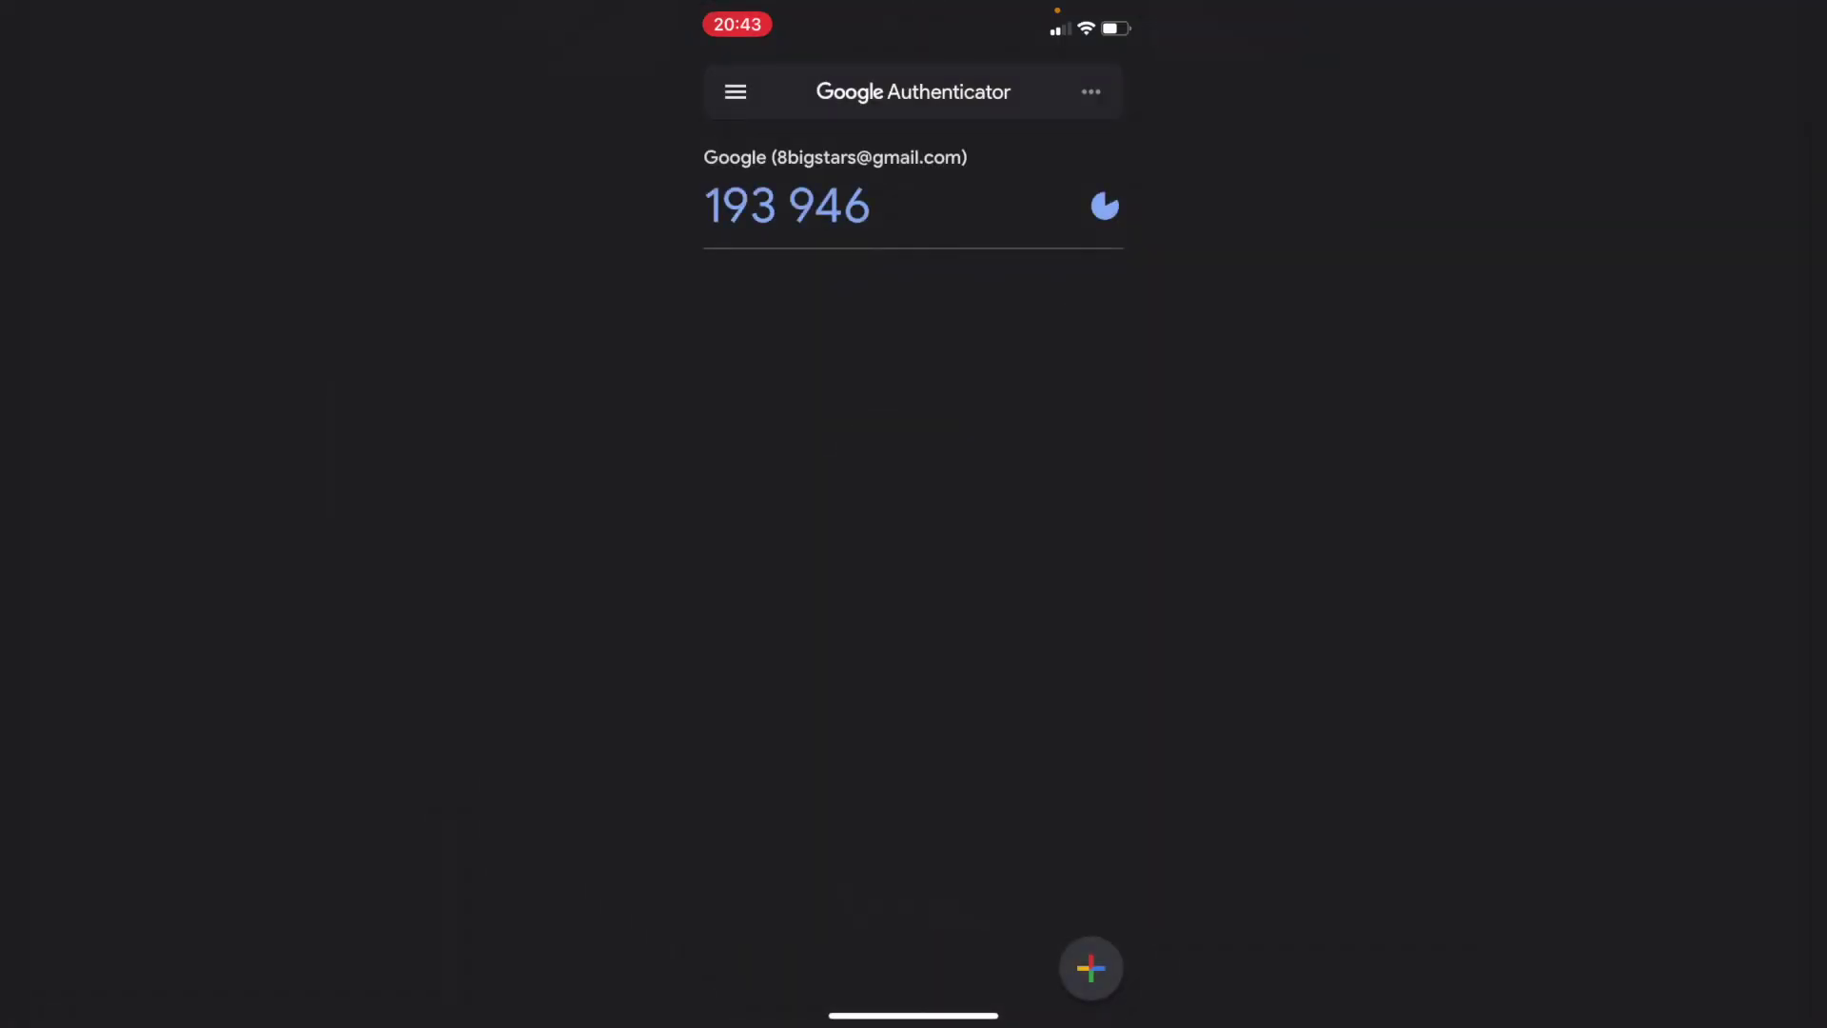
left_click(1091, 967)
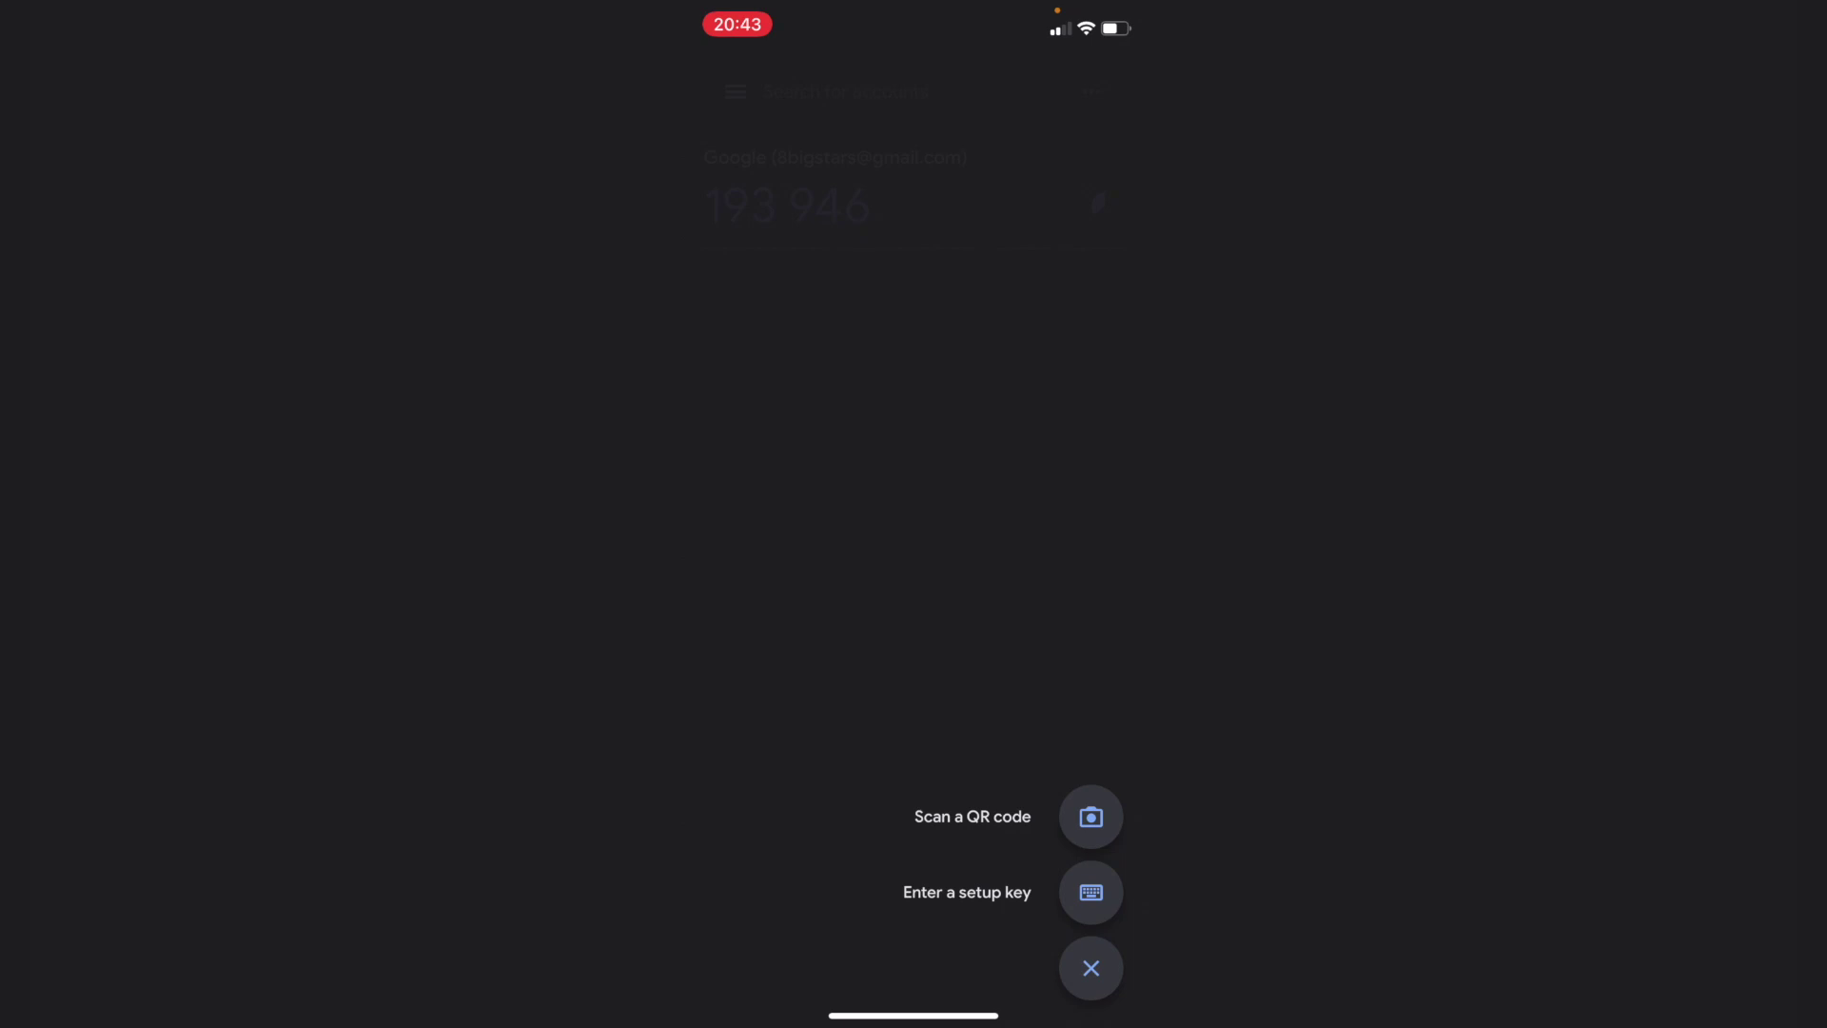
left_click(1092, 892)
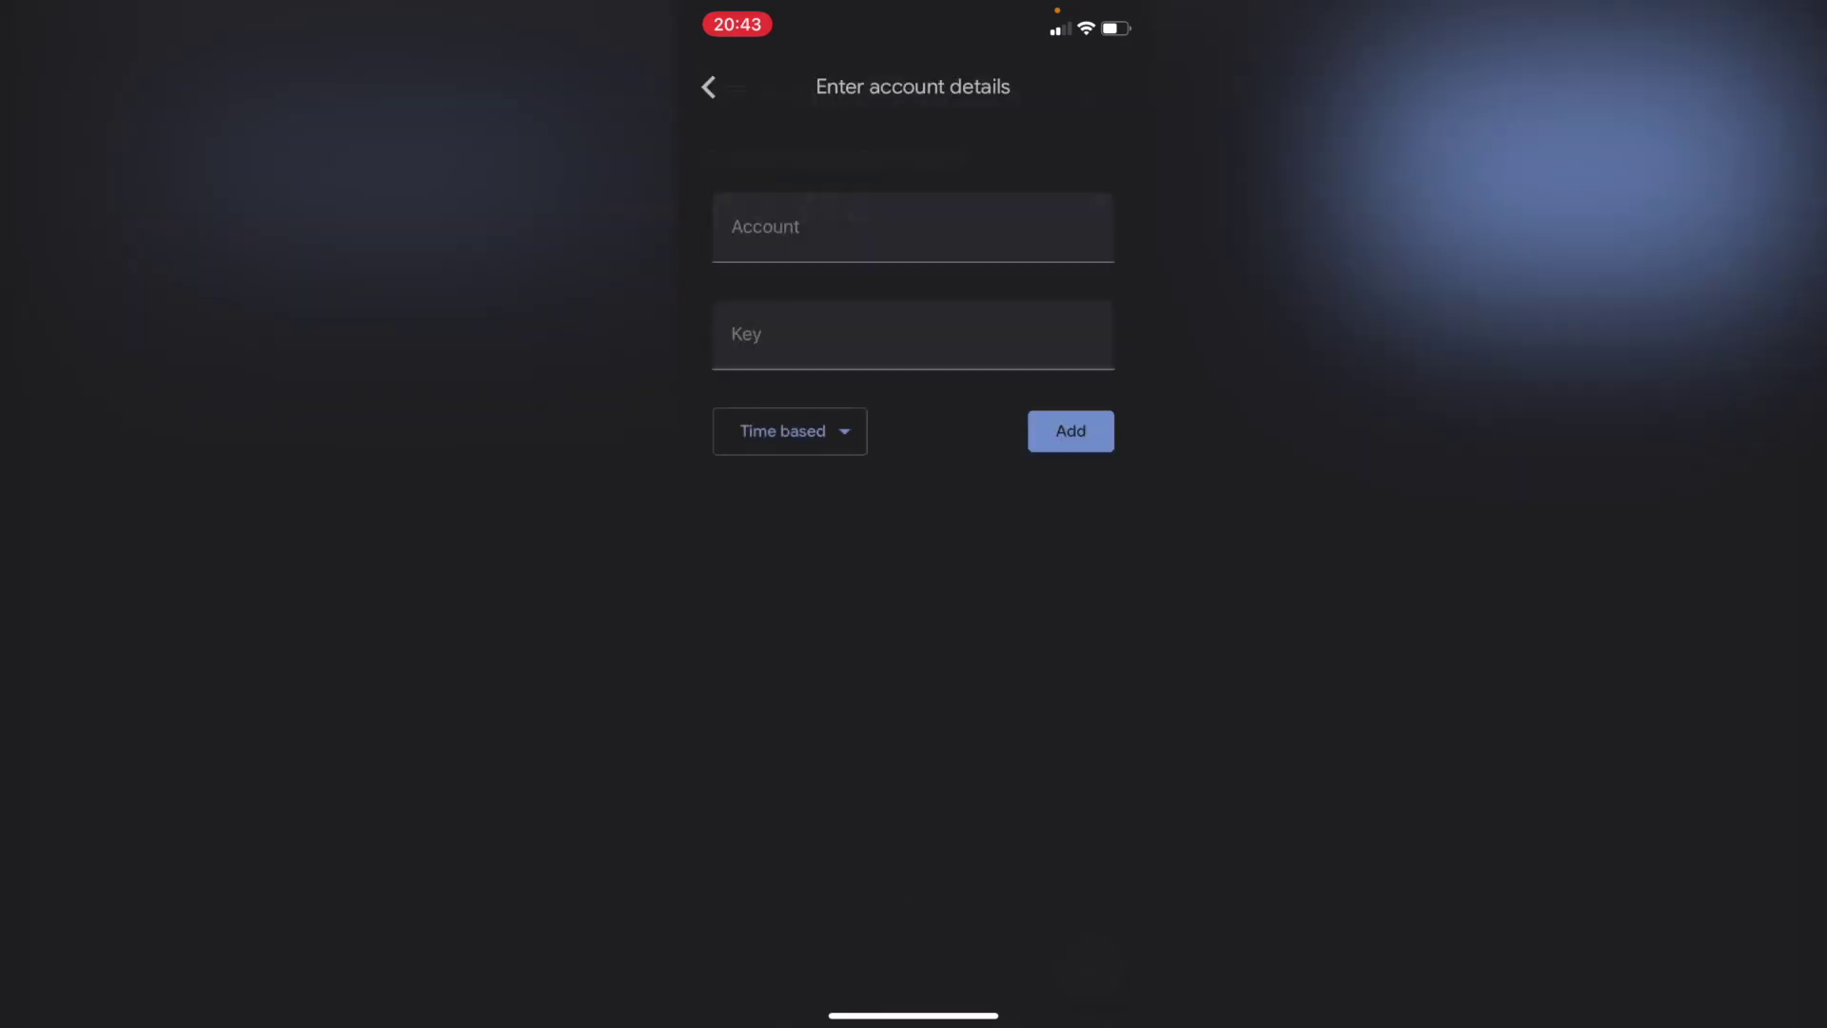
left_click(914, 336)
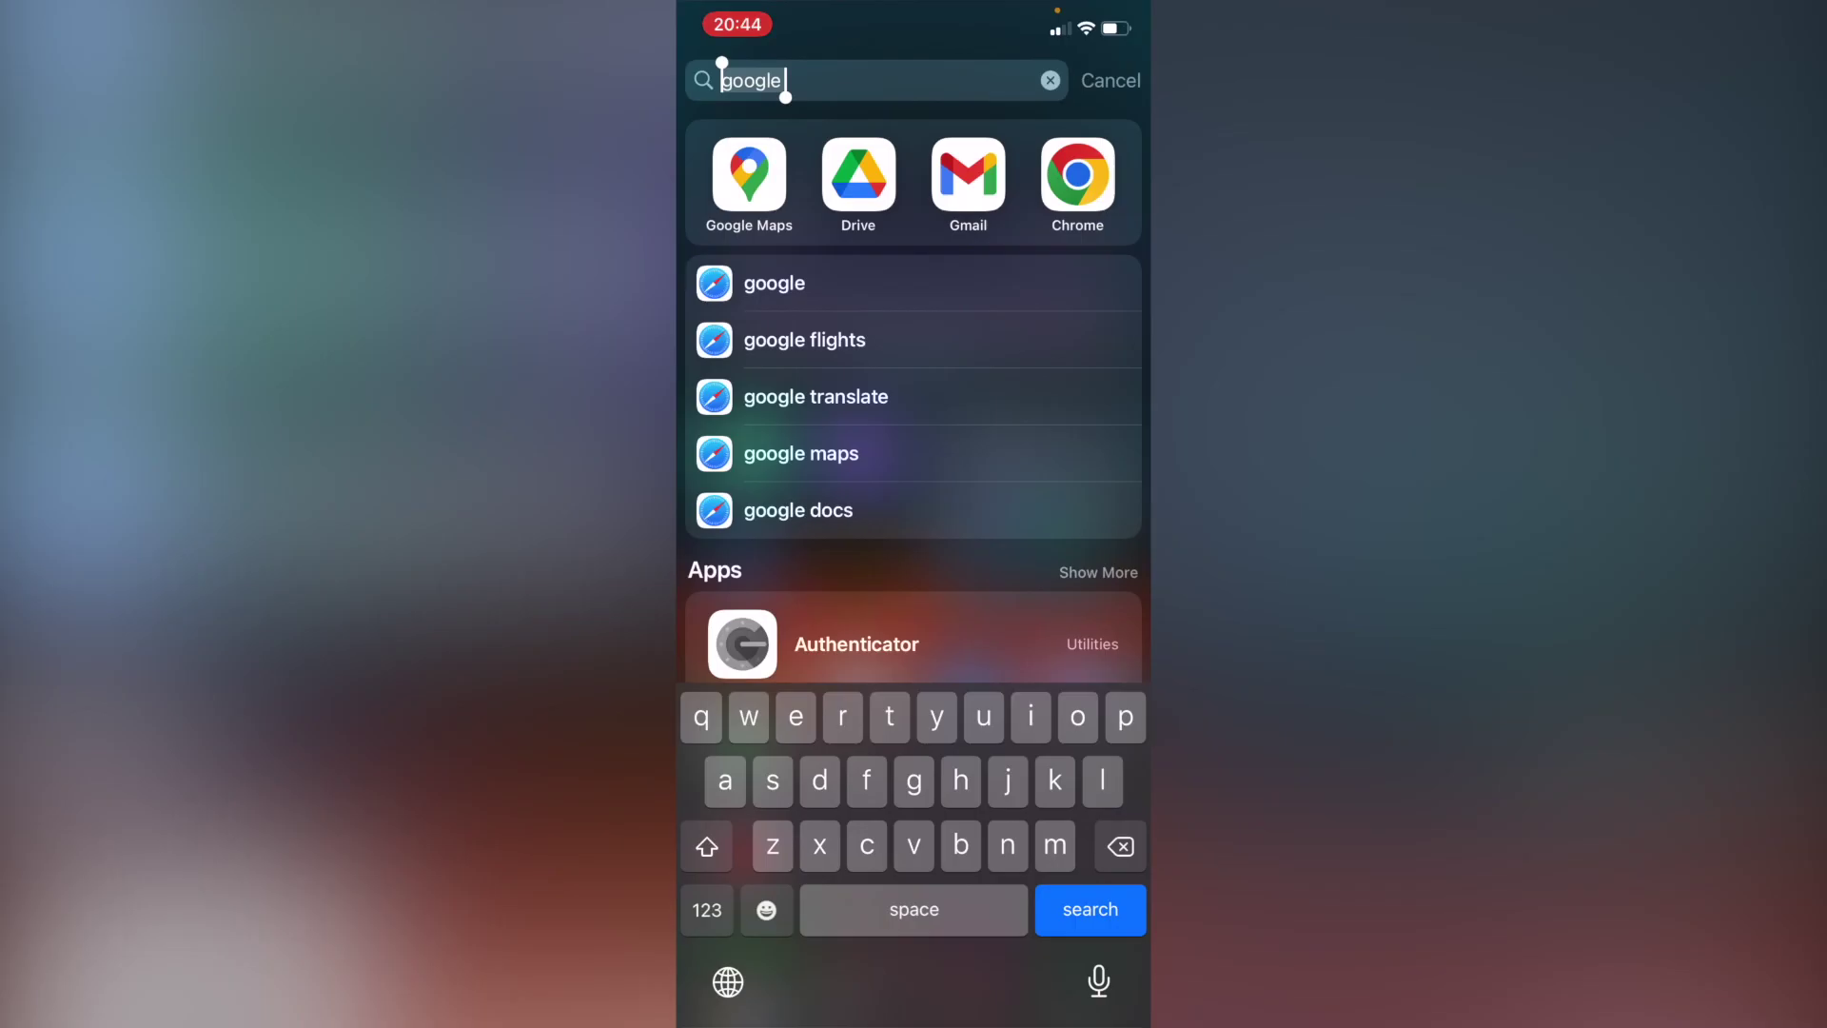
type("duo Mobi")
Launch Duo Mobile from the Spotlight search results to see its account list
key("Return")
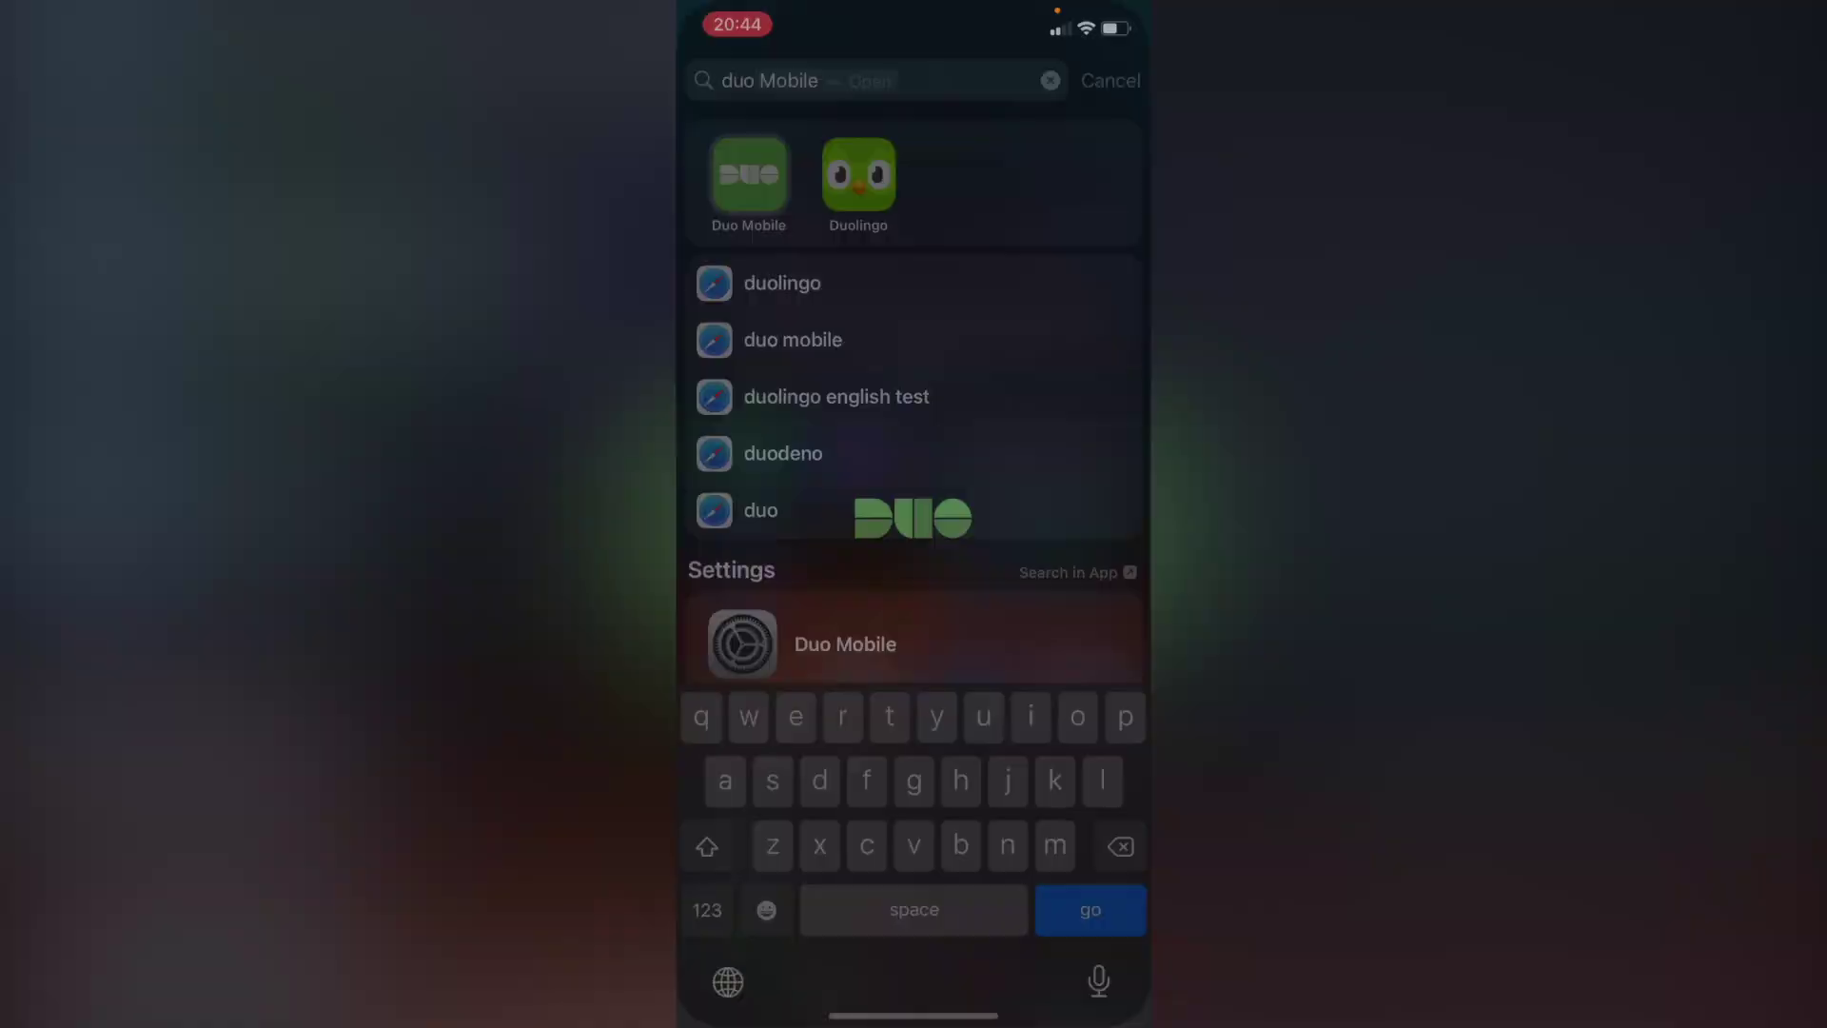
scroll(914, 572, "up", 5)
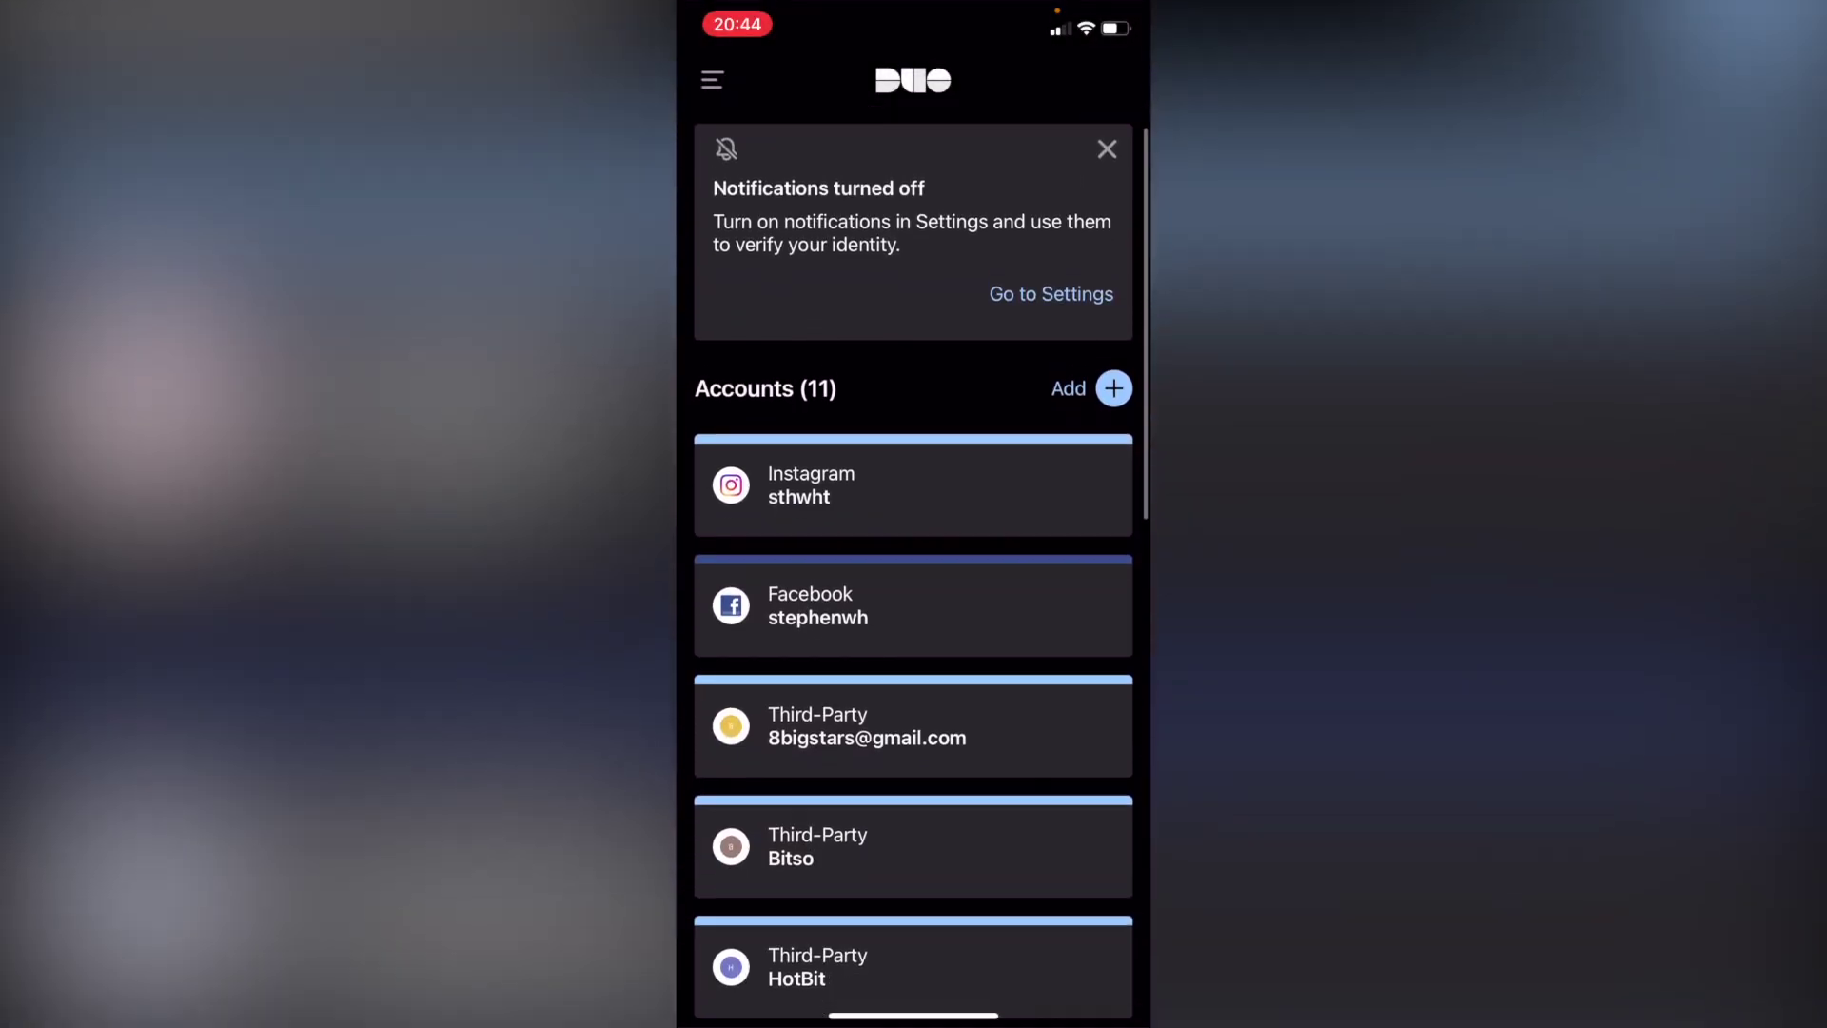
scroll(913, 571, "down", 2)
In Duo Mobile, search supported services for crypto, find none, and clear the search
left_click(1113, 160)
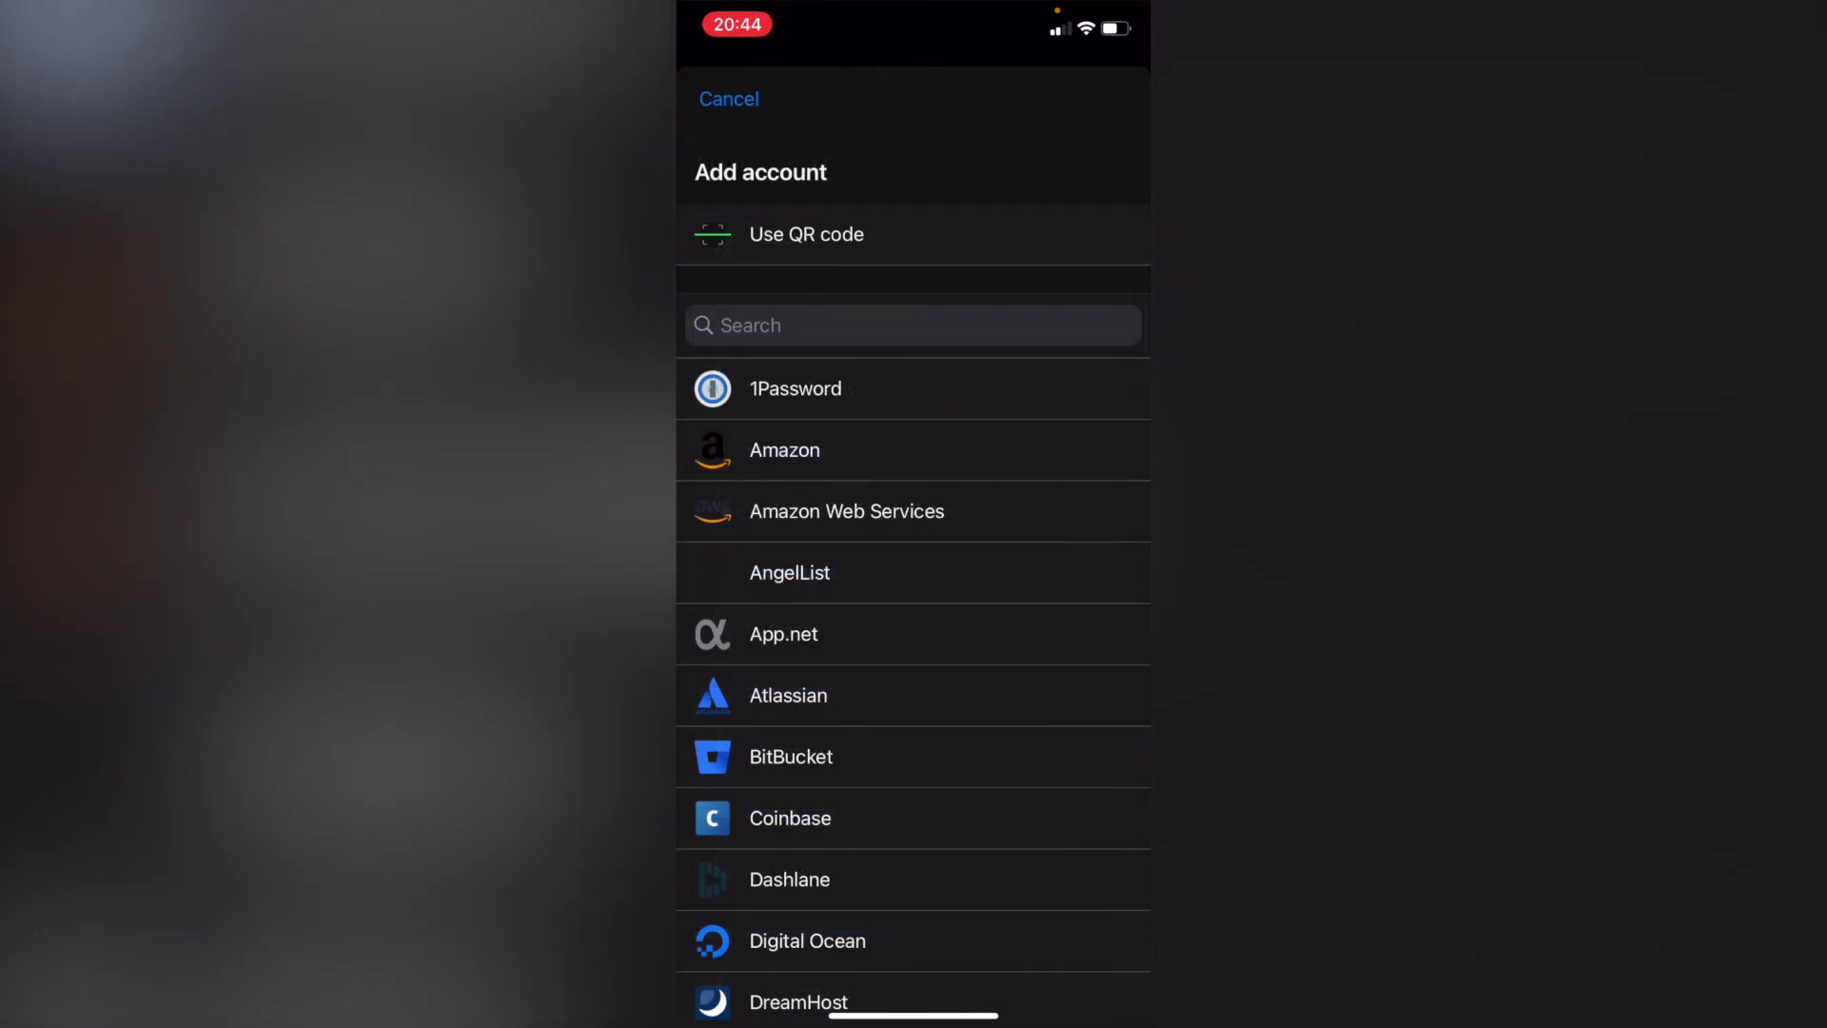
left_click(913, 326)
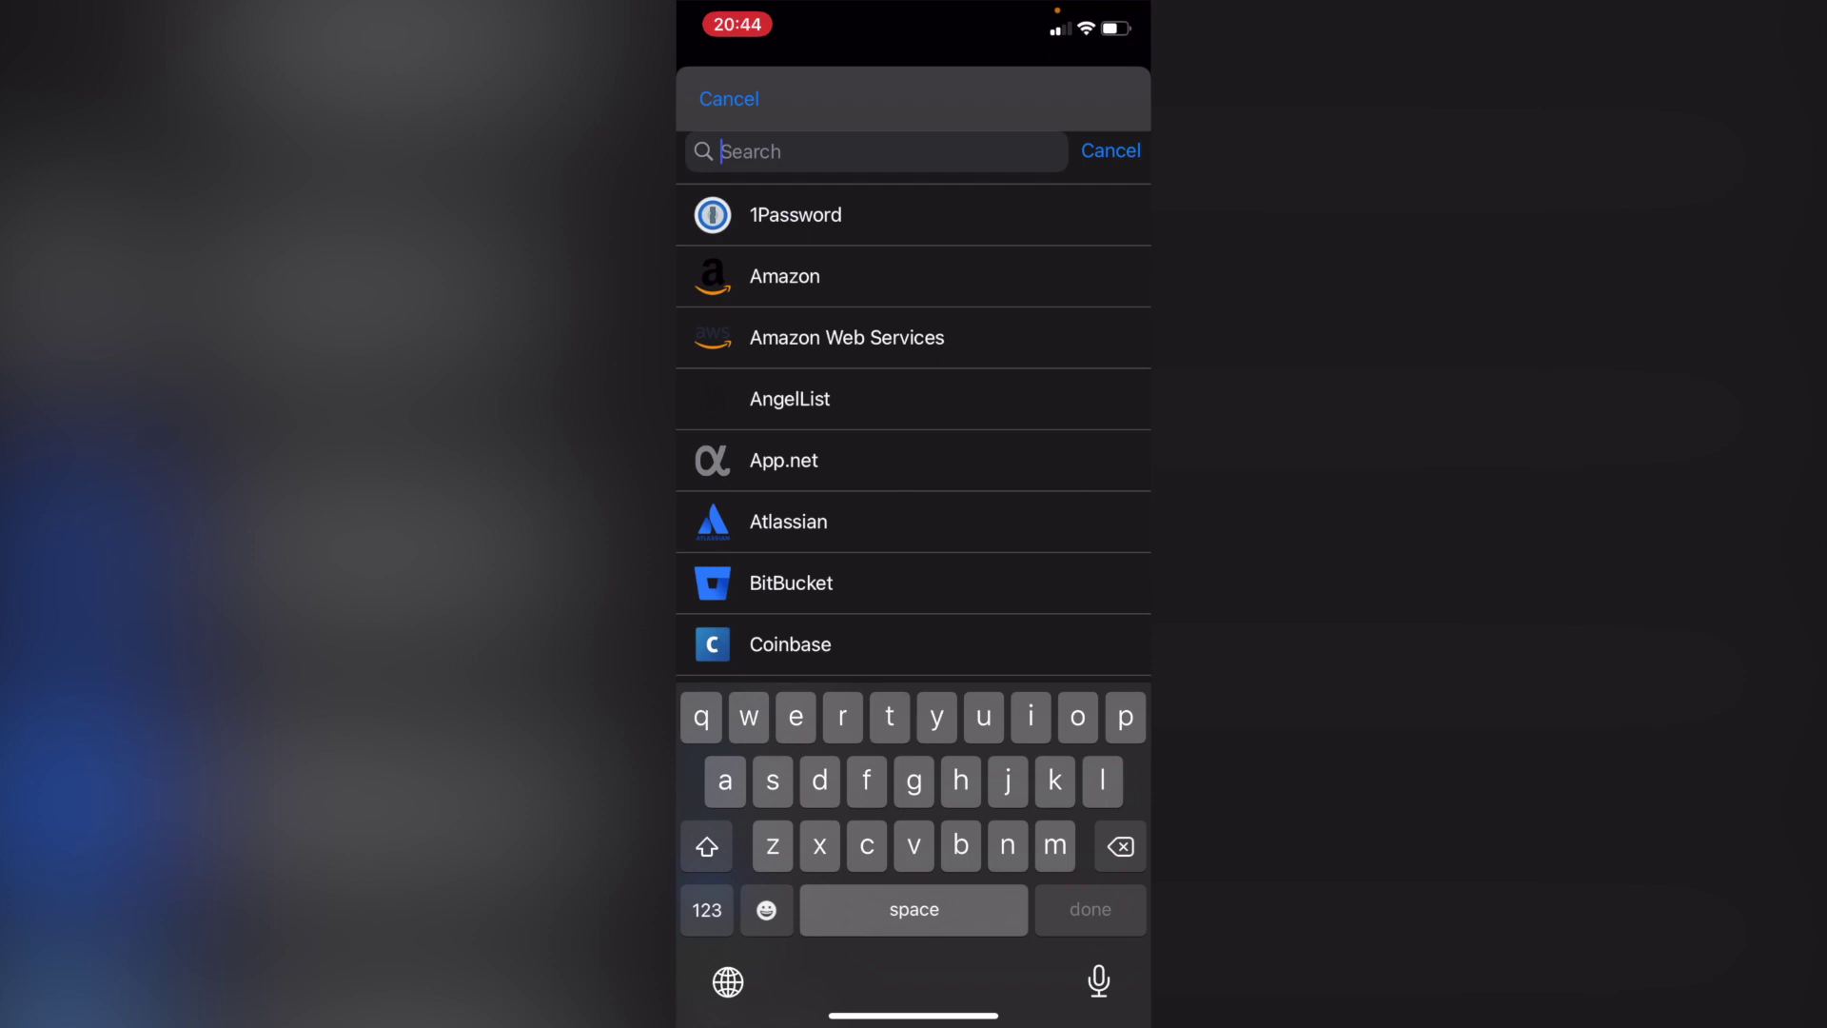
type("cr")
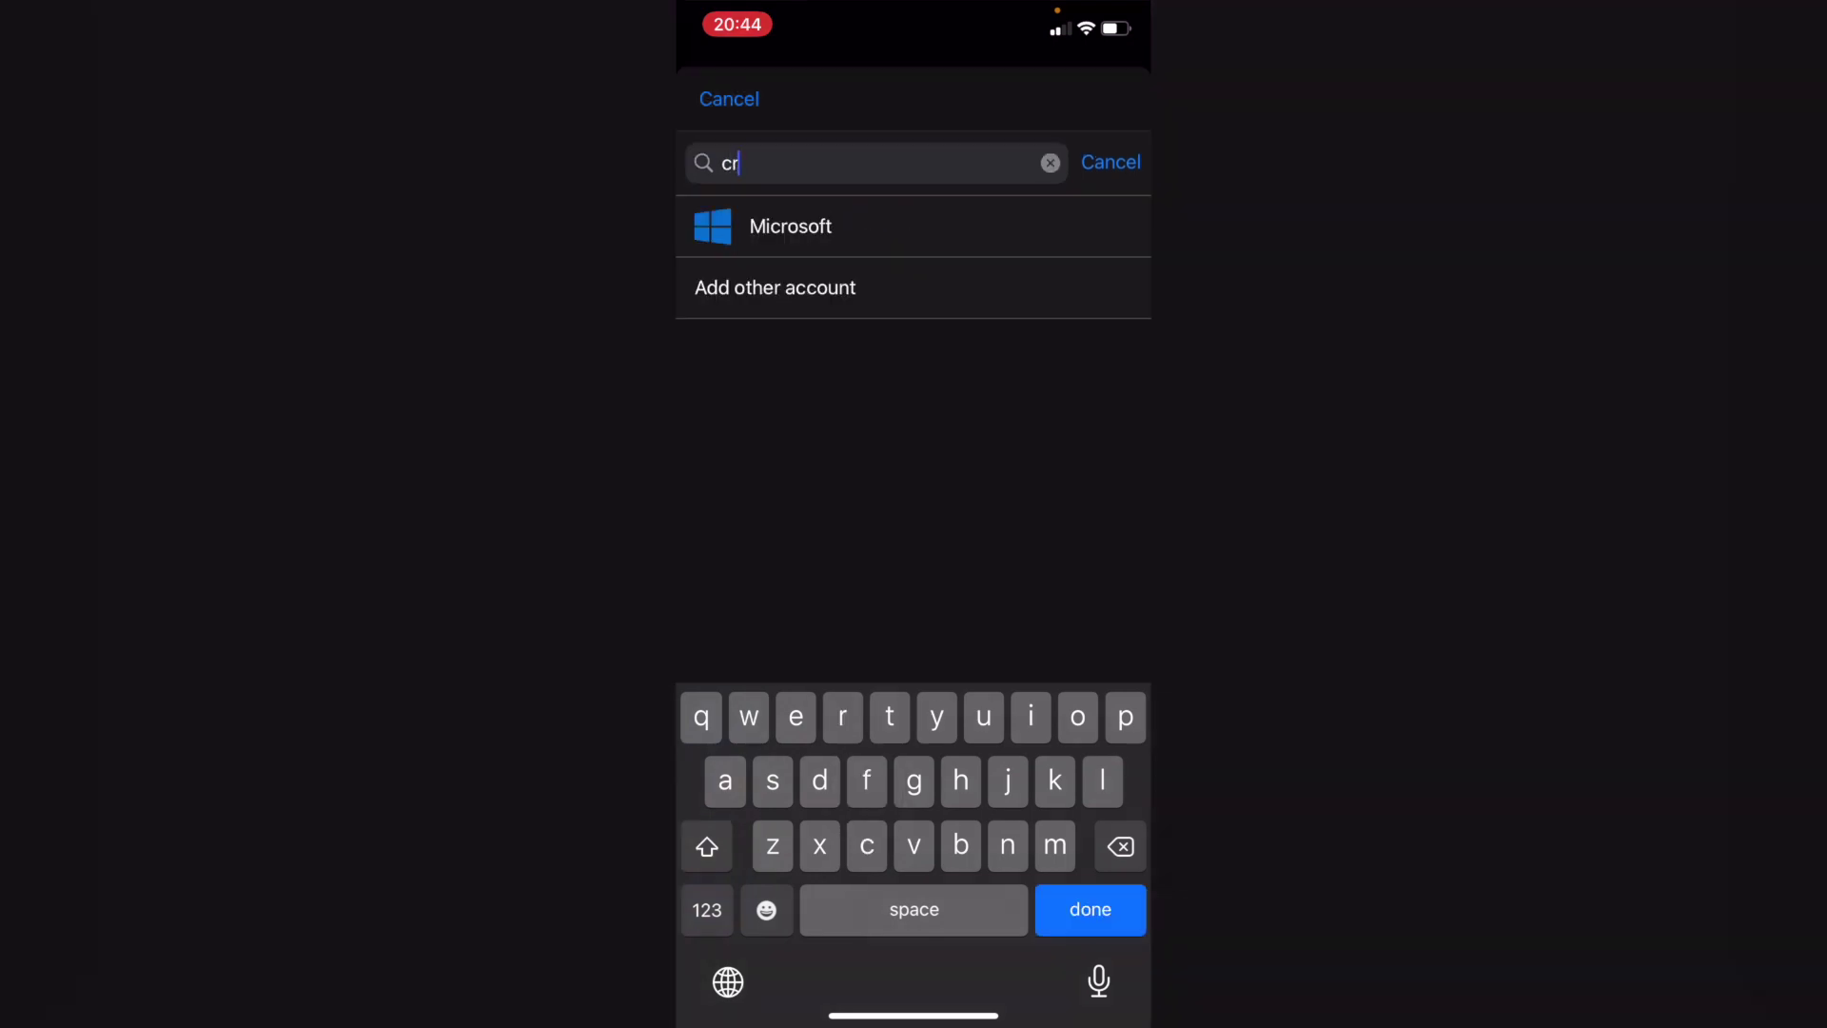
type("ypto")
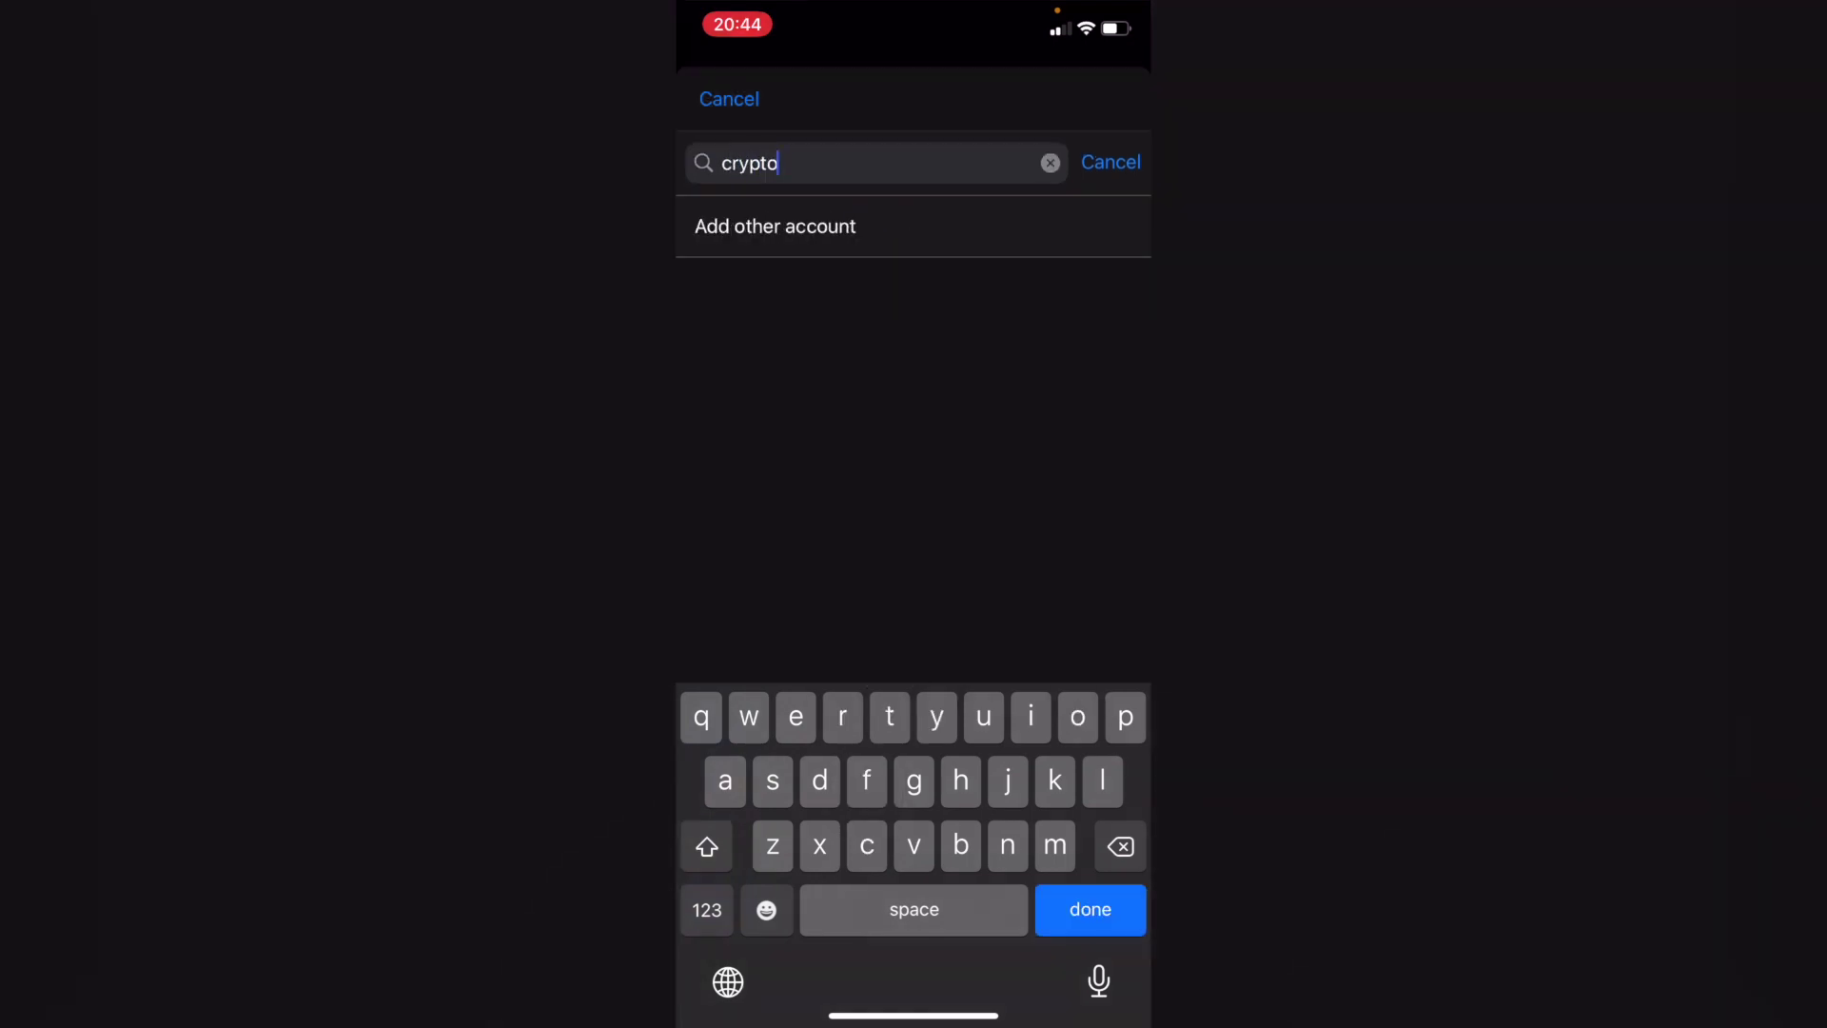
key("BackSpace")
key("BackSpace")
key("BackSpace")
key("BackSpace")
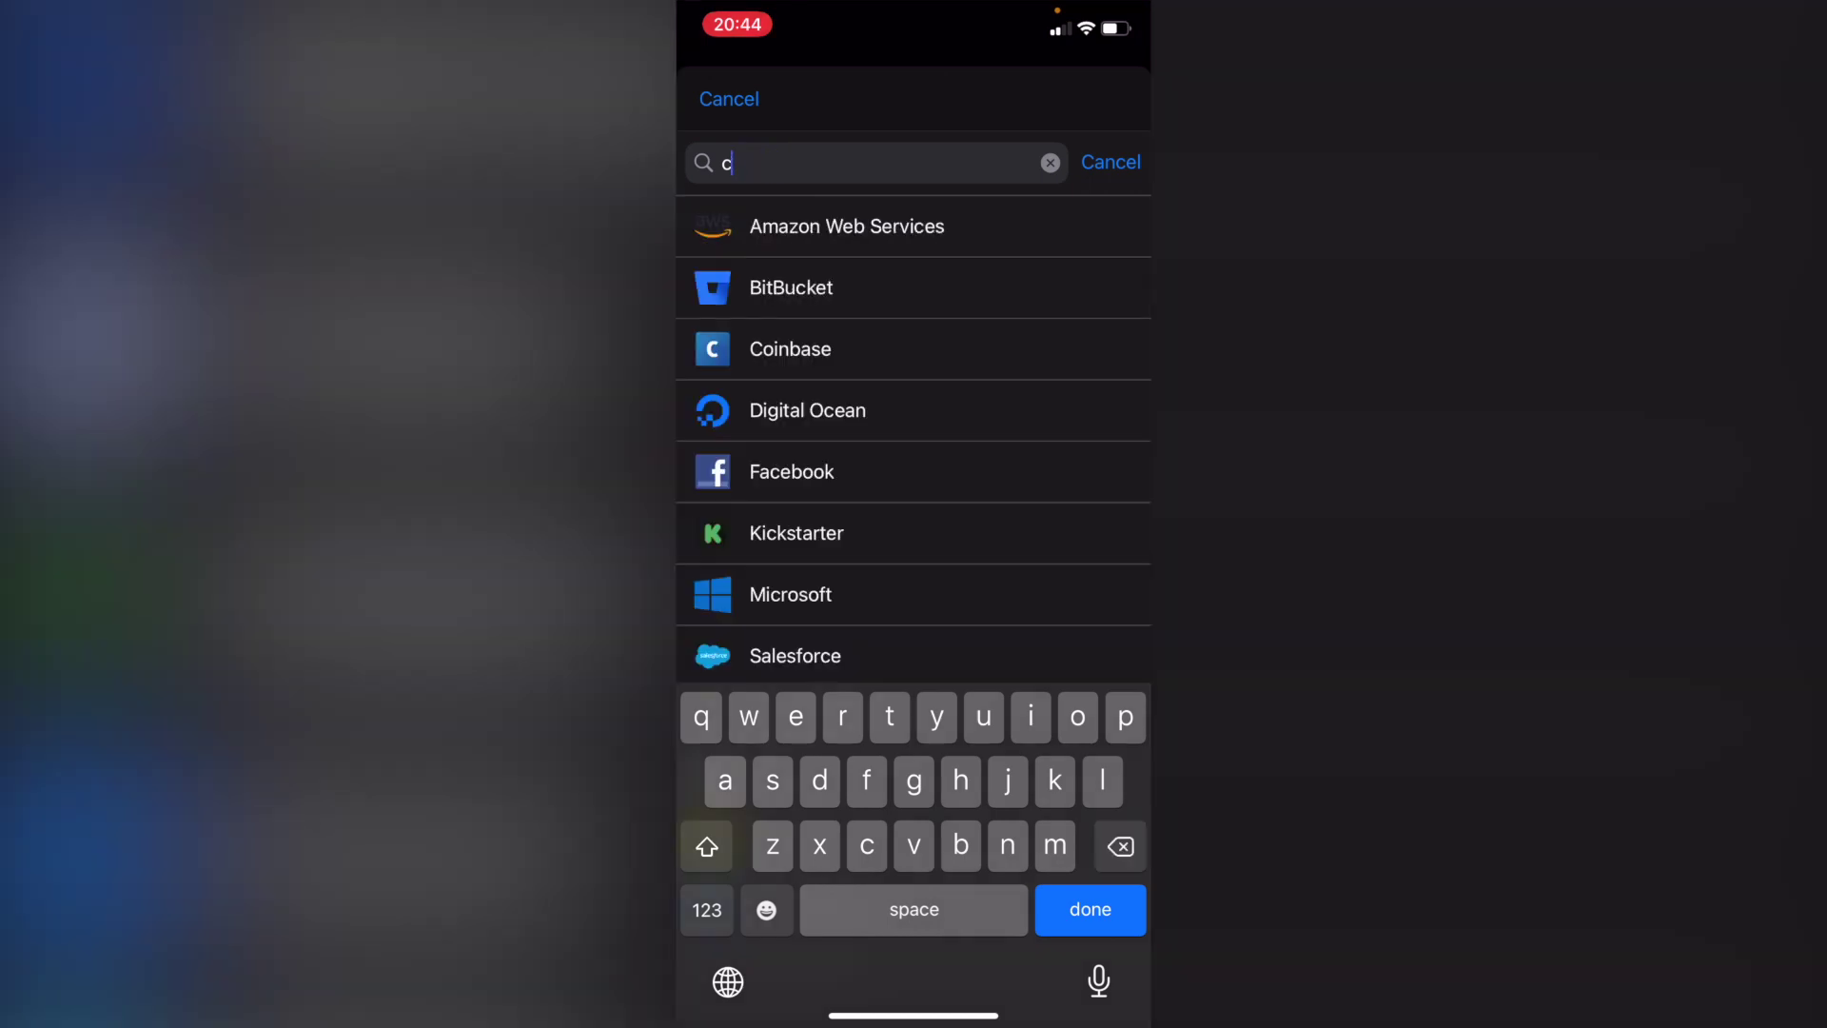
key("BackSpace")
scroll(913, 429, "down", 3)
scroll(914, 429, "down", 1)
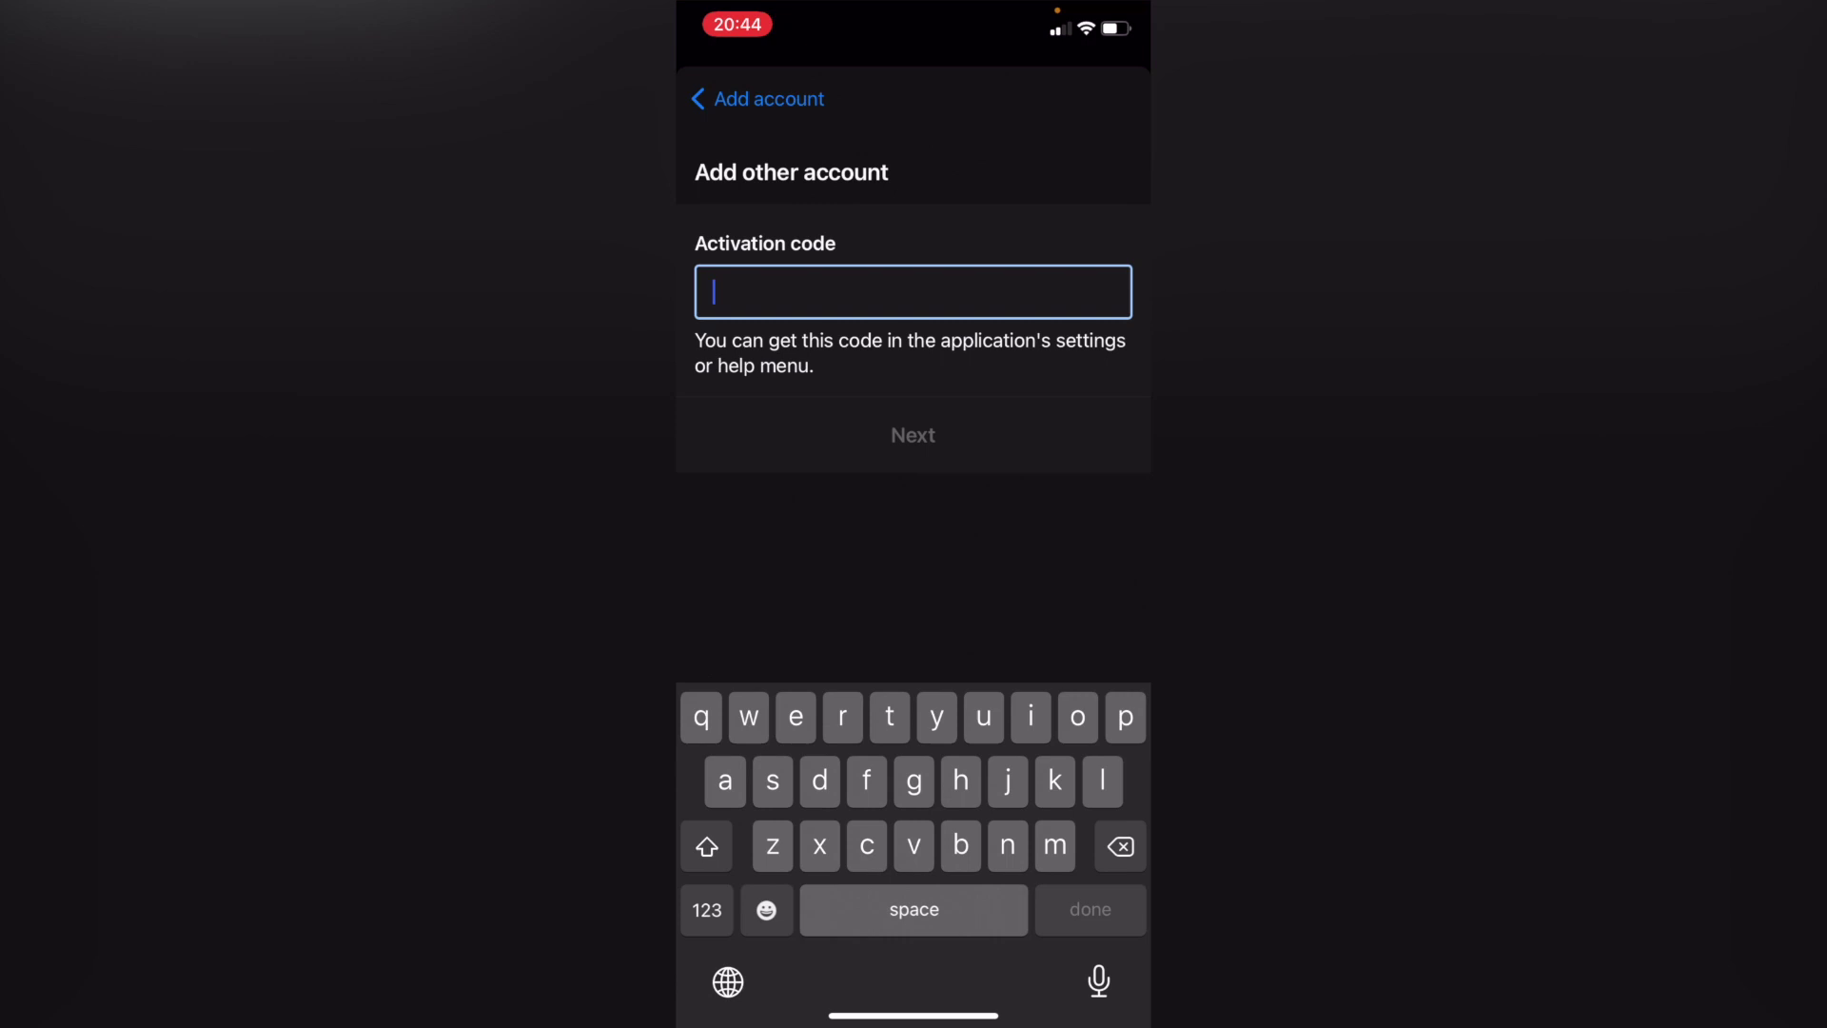
Switch back to Crypto.com via the app switcher, landing on its 2FA settings
left_click_drag(914, 1015, 914, 643)
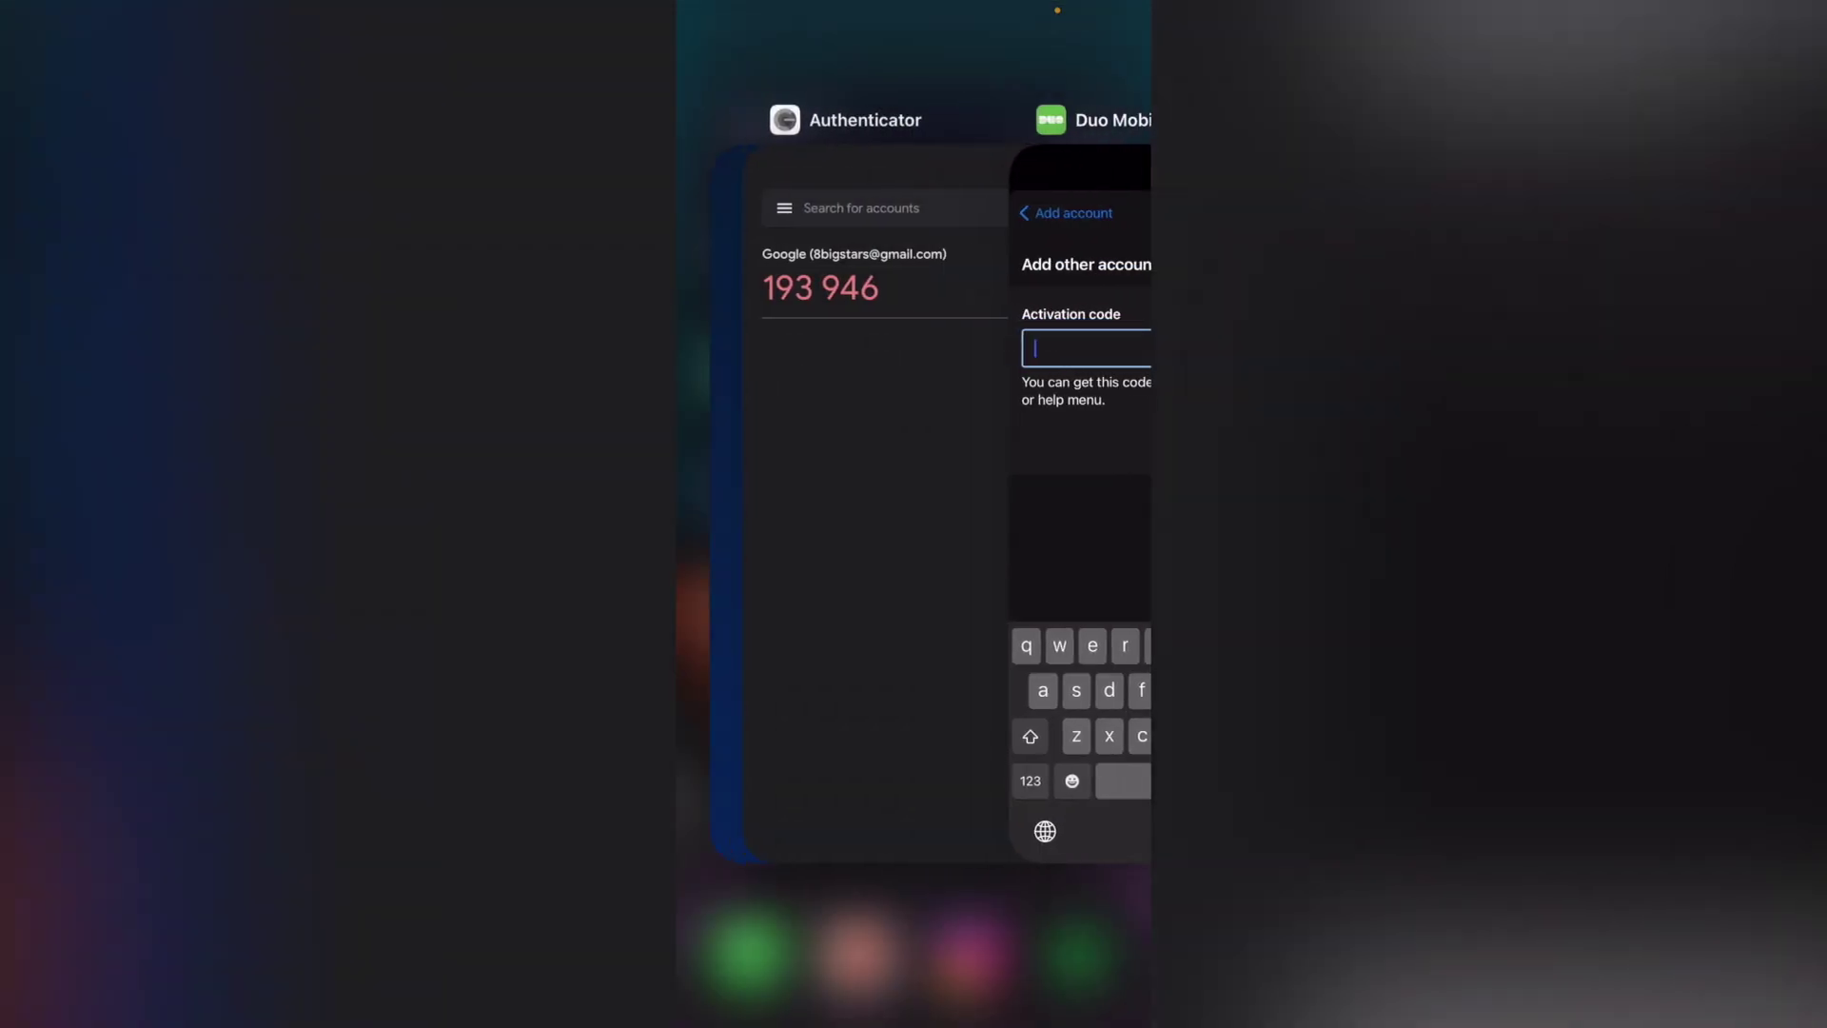
mouse_move(799, 499)
left_mouse_down()
mouse_move(1064, 499)
mouse_move(743, 500)
mouse_move(1064, 501)
left_mouse_up()
left_click(814, 499)
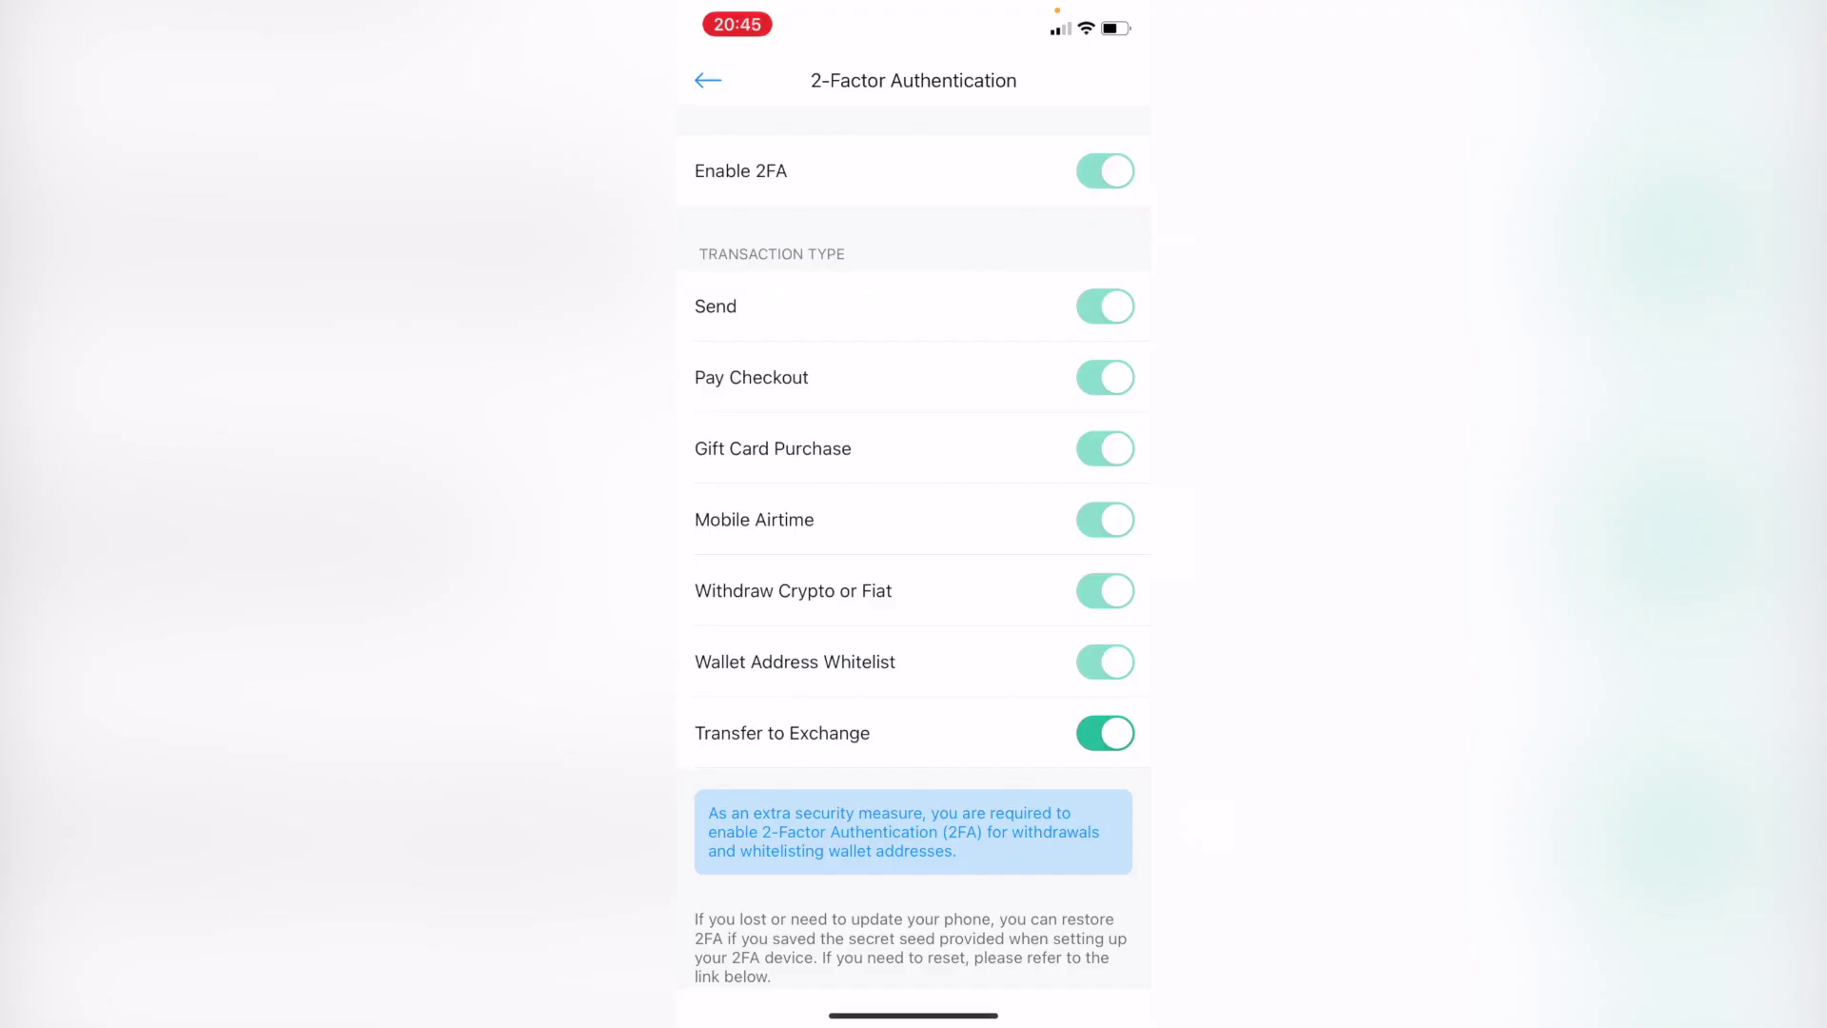
scroll(915, 570, "down", 1)
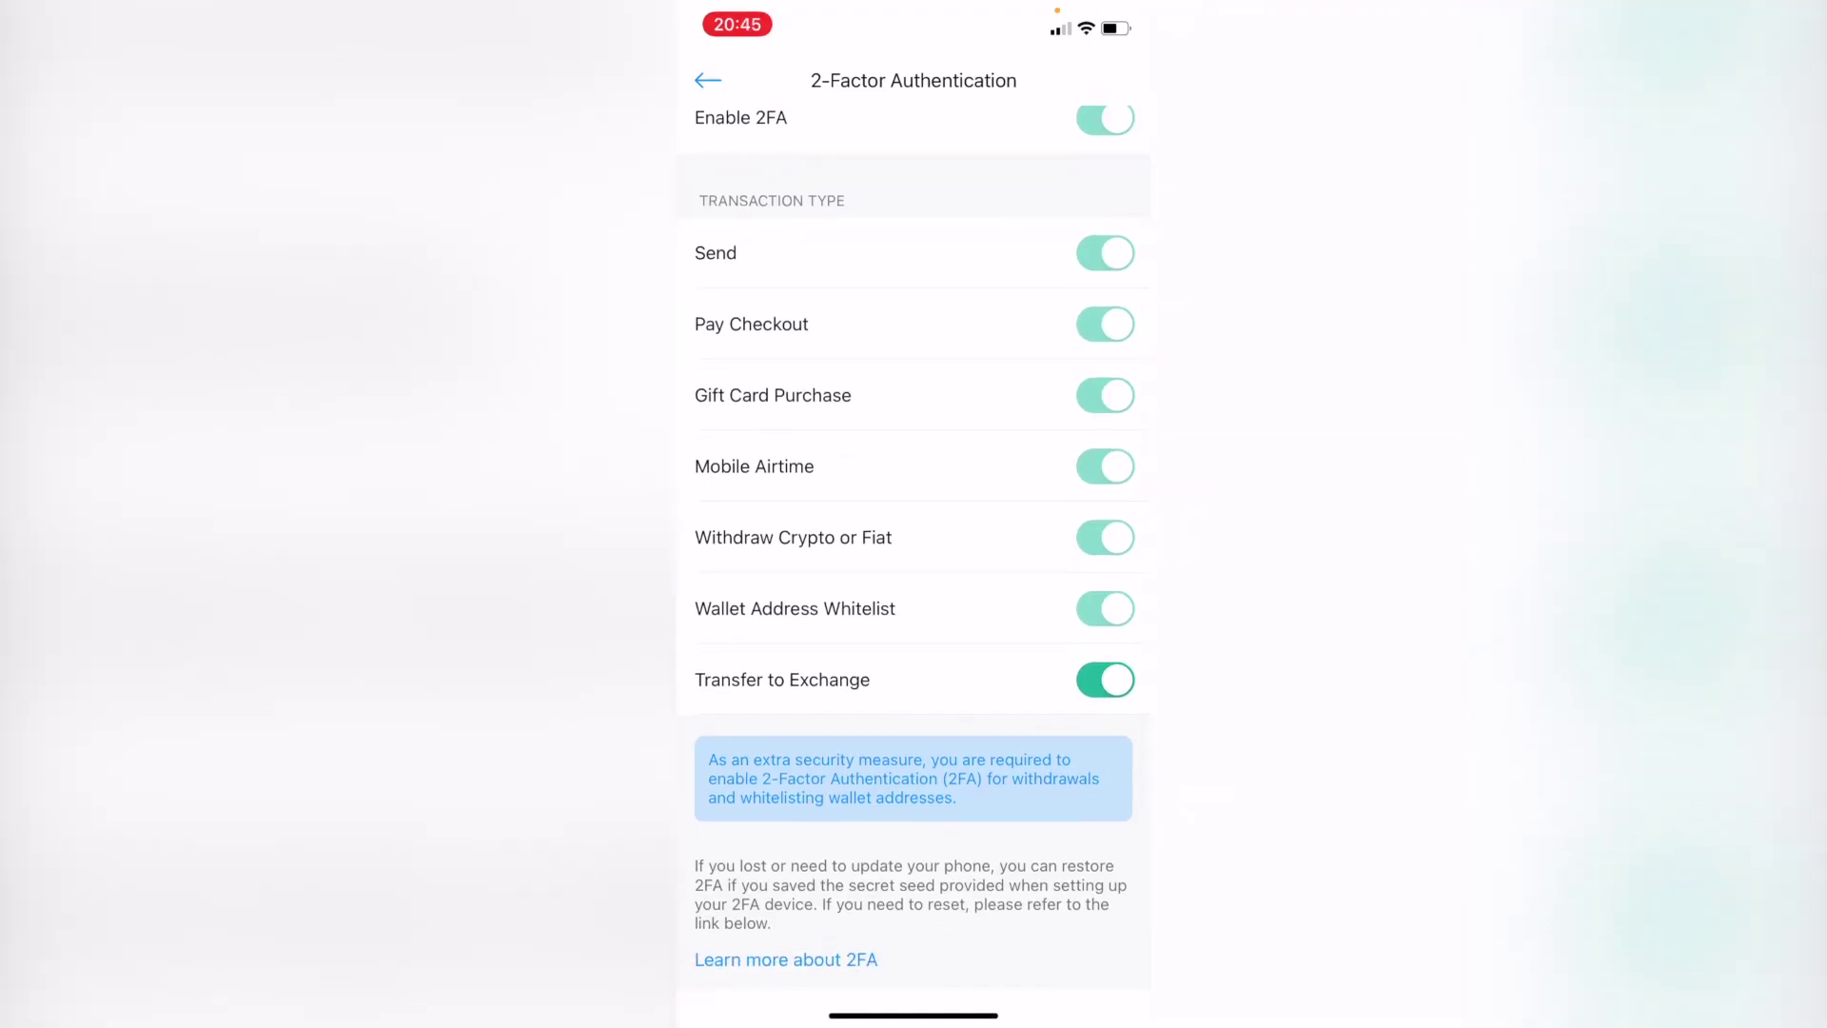